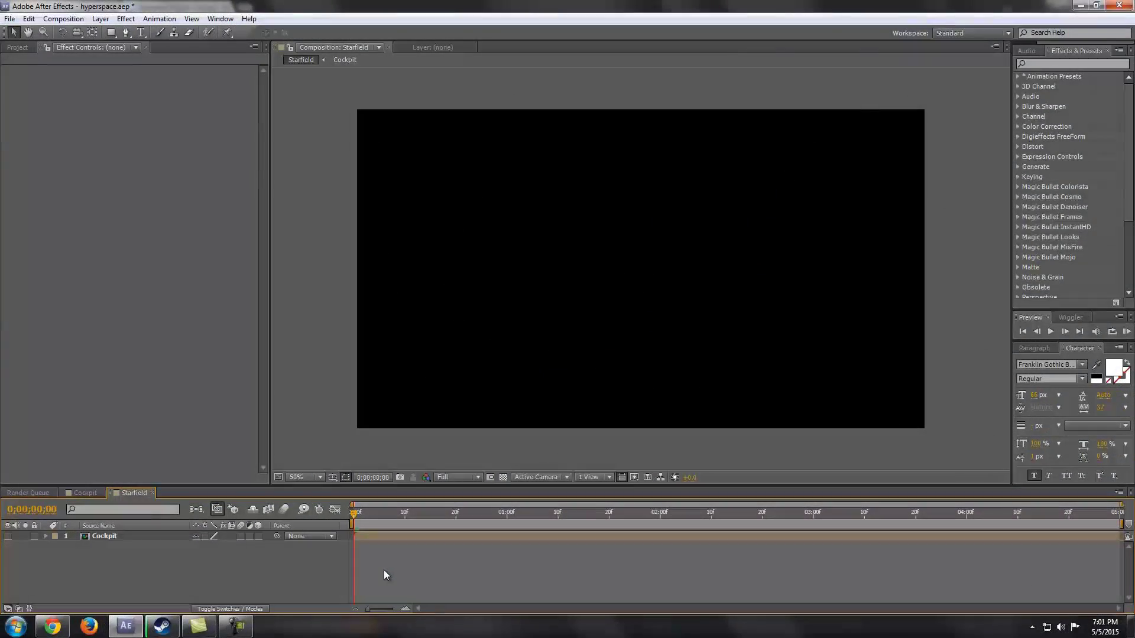
- Create a new black solid layer with the default settings
click(100, 19)
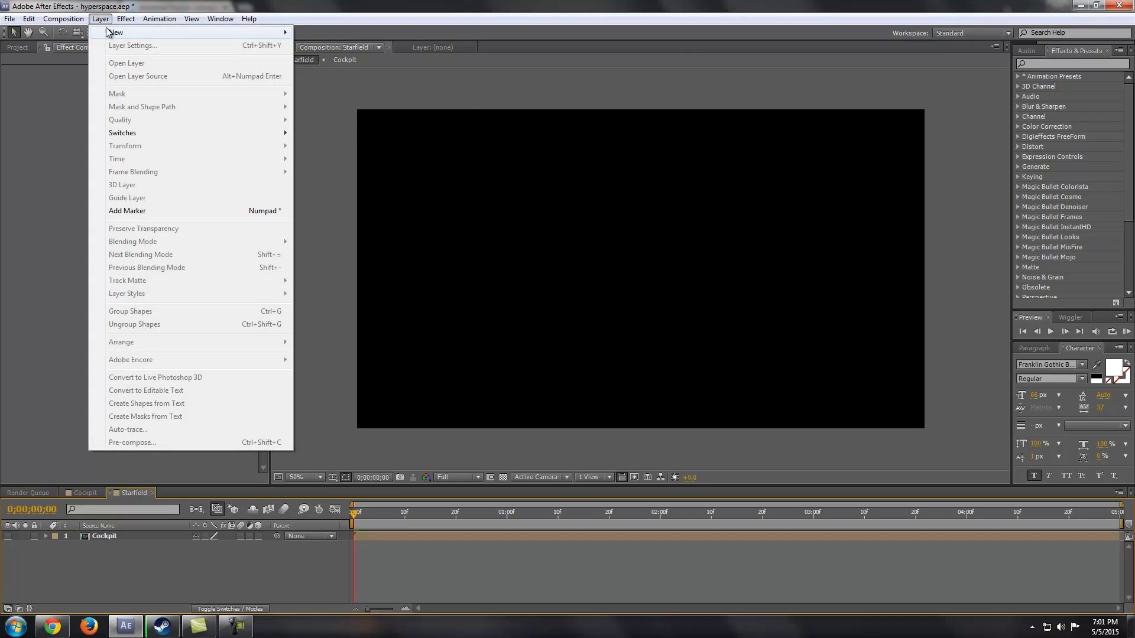
mouse_move(112, 32)
click(354, 45)
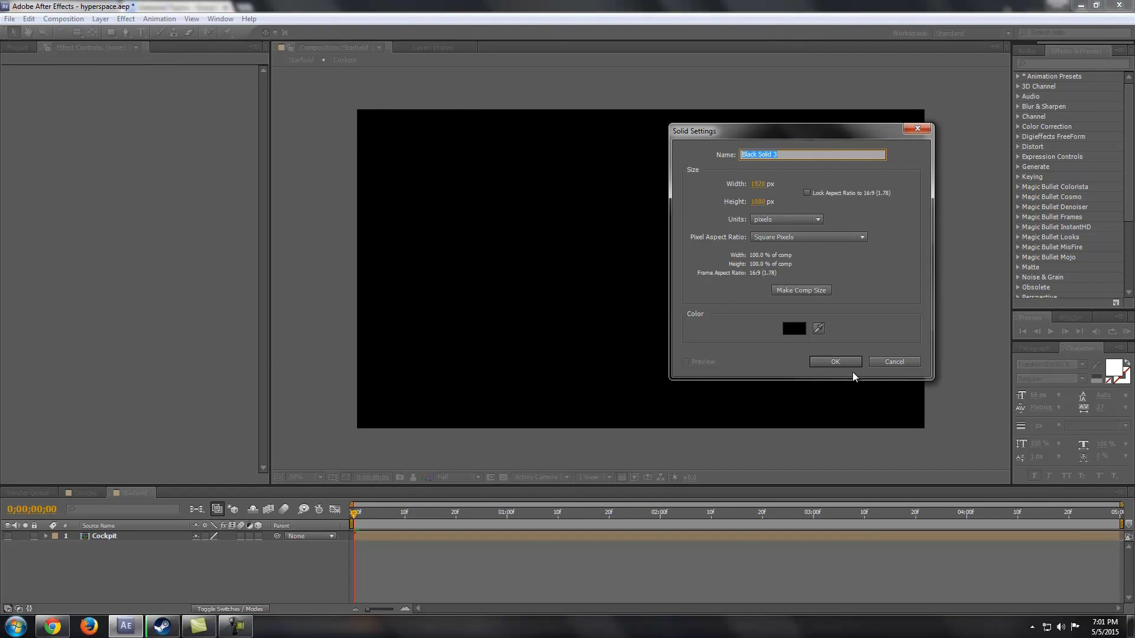
click(839, 363)
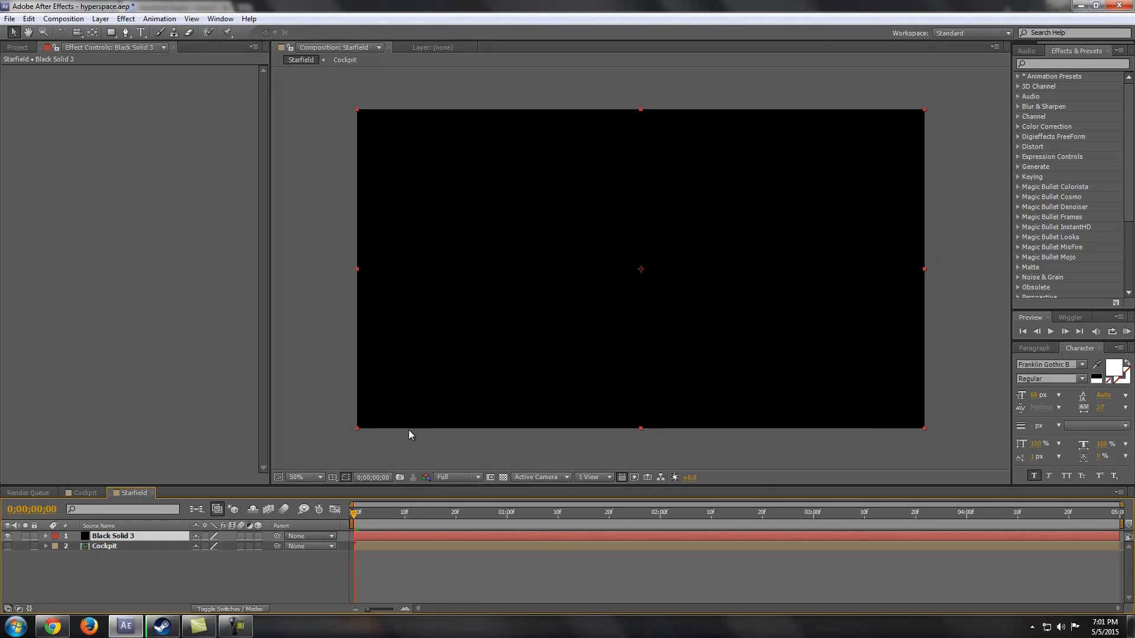
- Apply Trapcode Particular to the black solid
click(125, 19)
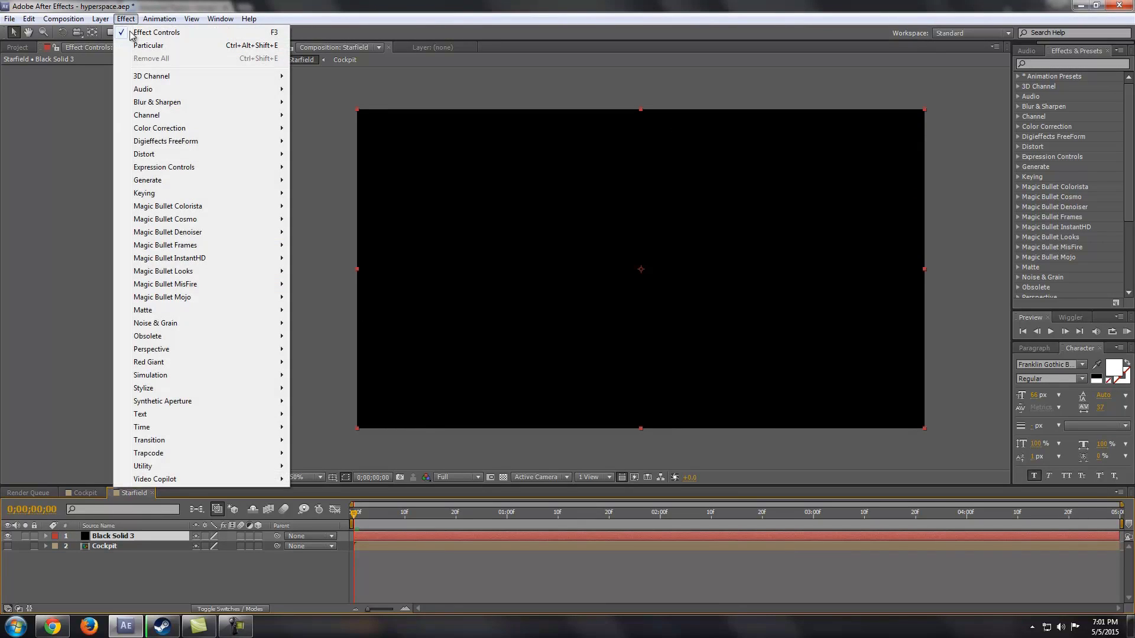
mouse_move(176, 456)
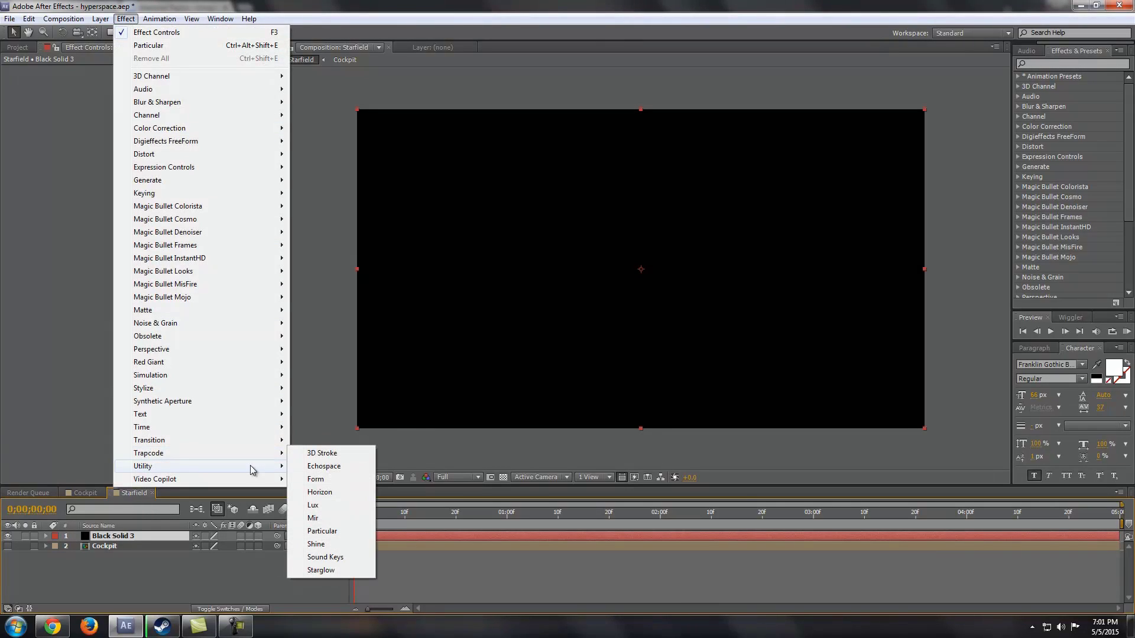
click(334, 530)
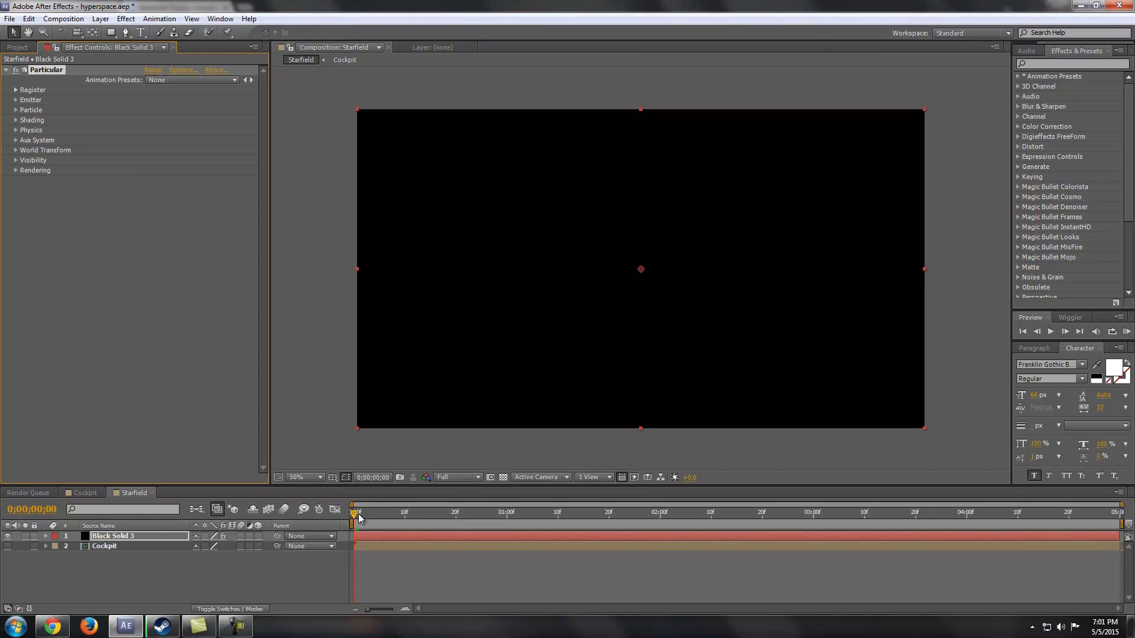
- Expand Emitter, move ahead in time and trim the particle layer to start there
click(29, 100)
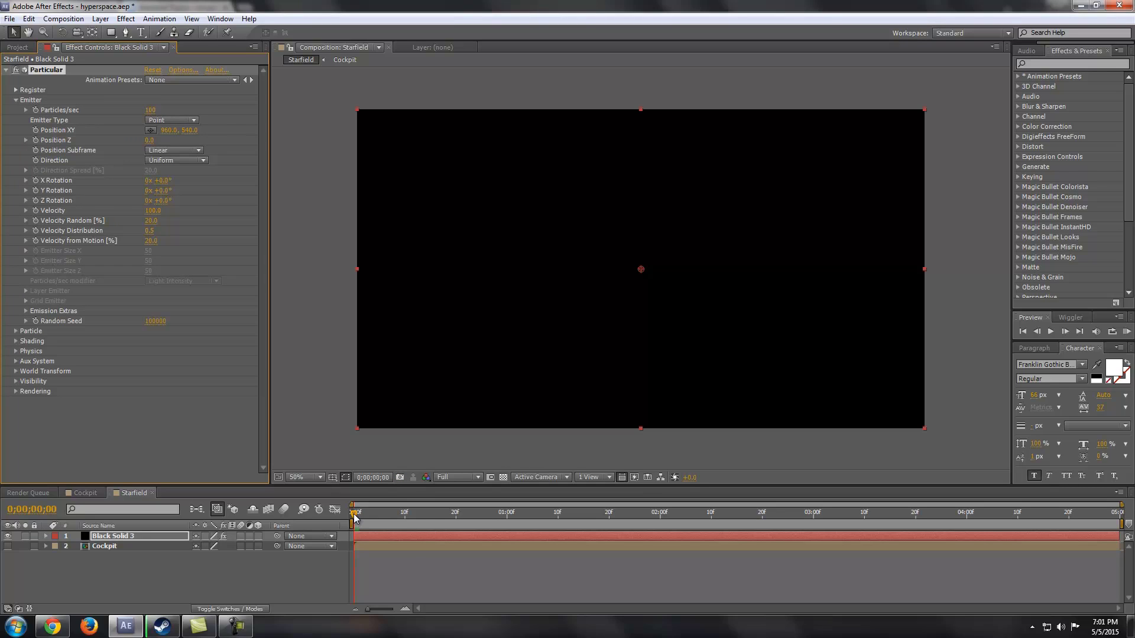
drag(356, 518, 816, 535)
key(alt+[)
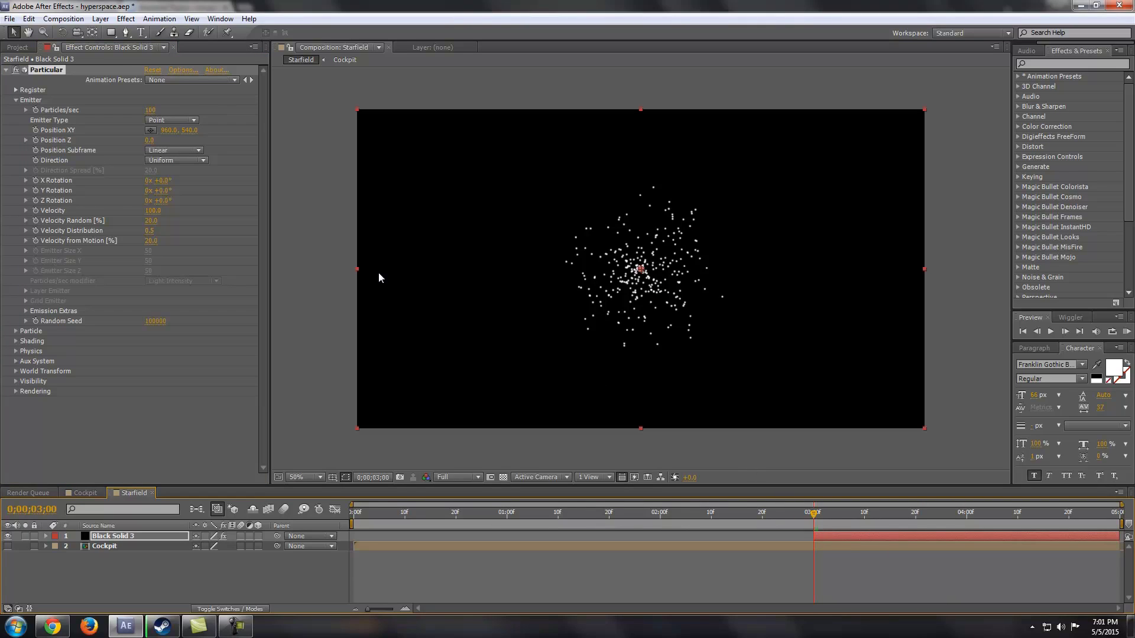
- Keyframe Particles/sec at 100, then set it to 0 at the four-second mark
click(35, 110)
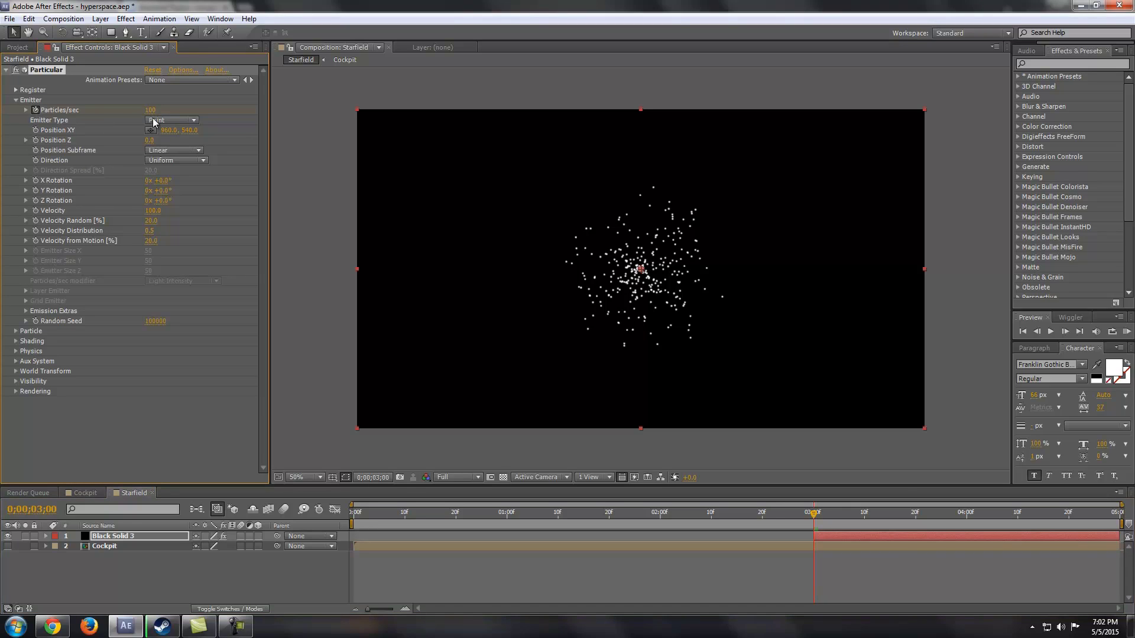
click(970, 514)
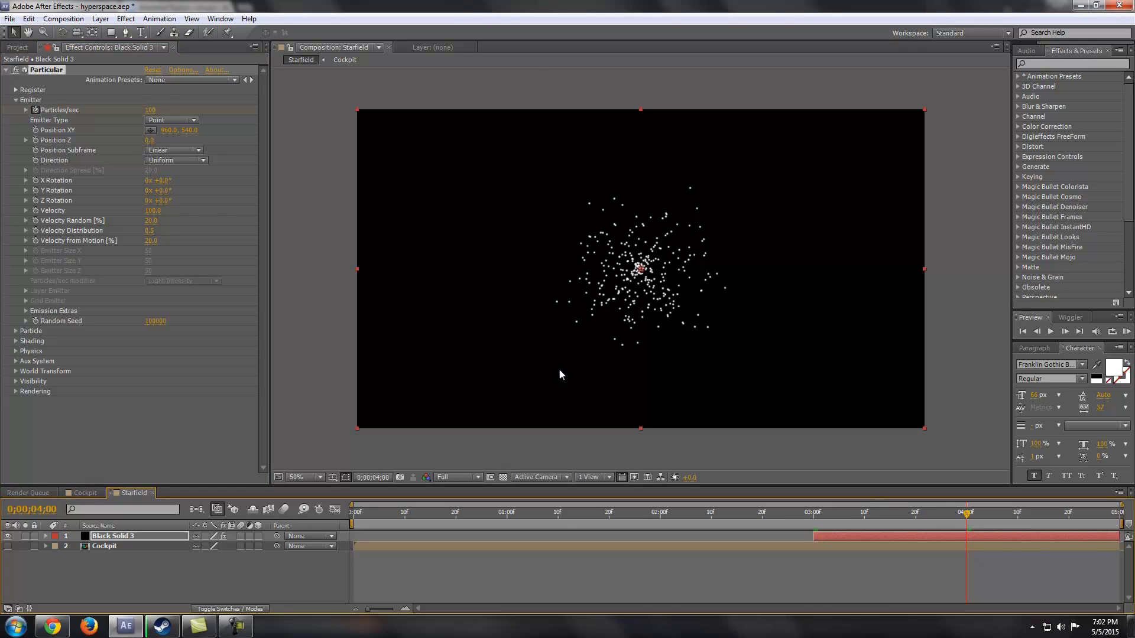
click(155, 111)
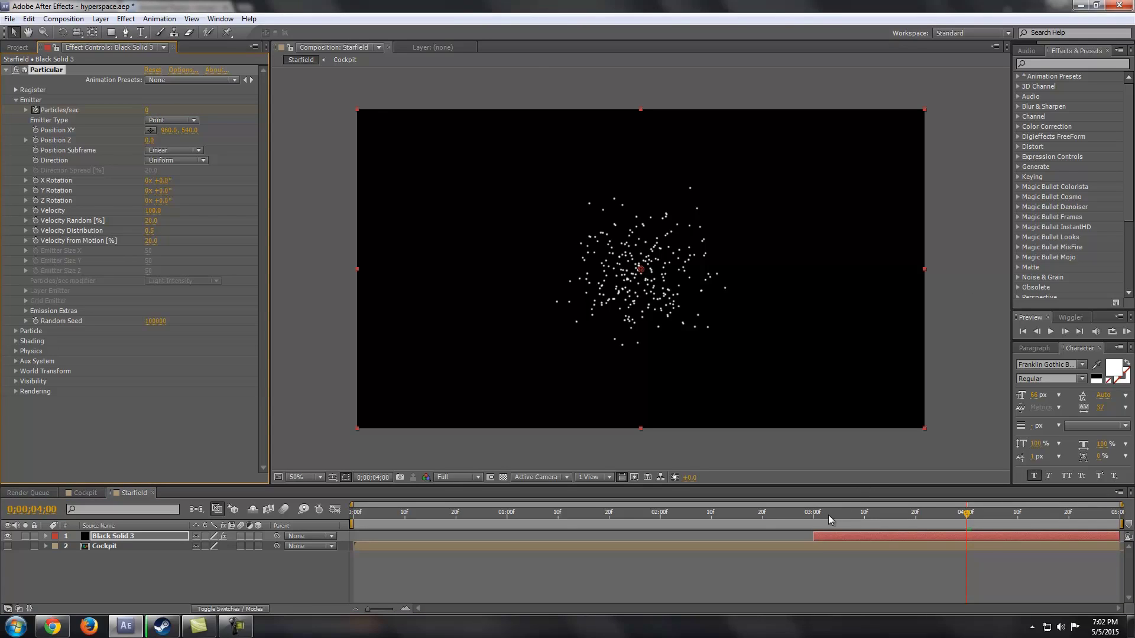
- Slide Black Solid 3 to frame 0, extend it to the comp end, and scrub to preview
key(Home)
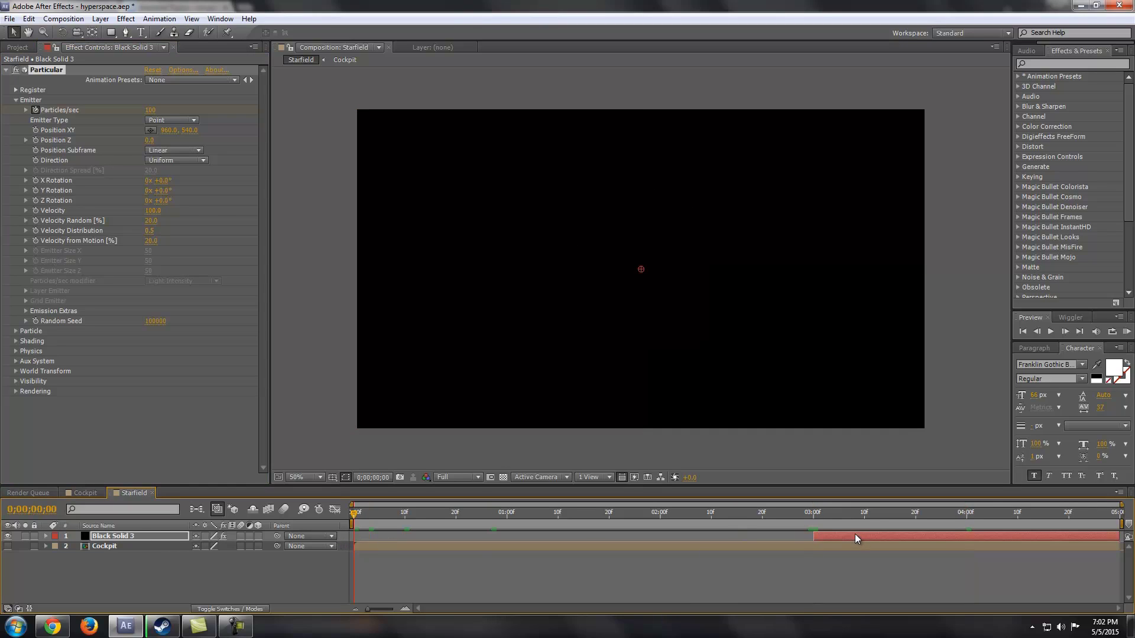
drag(855, 534, 402, 533)
key(End)
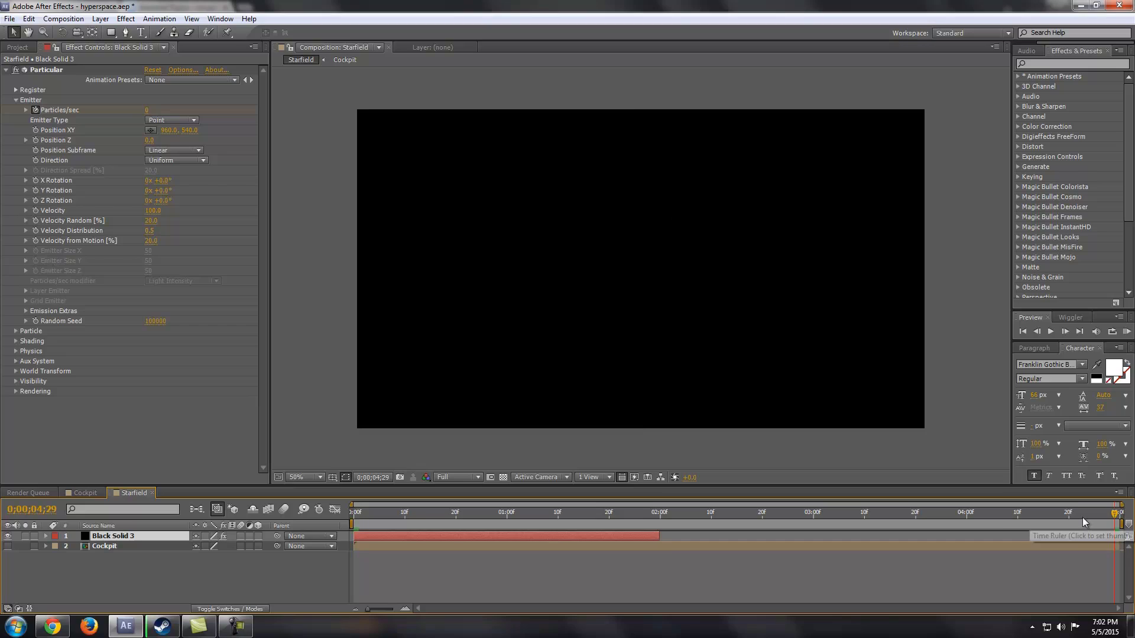
key(alt+bracketright)
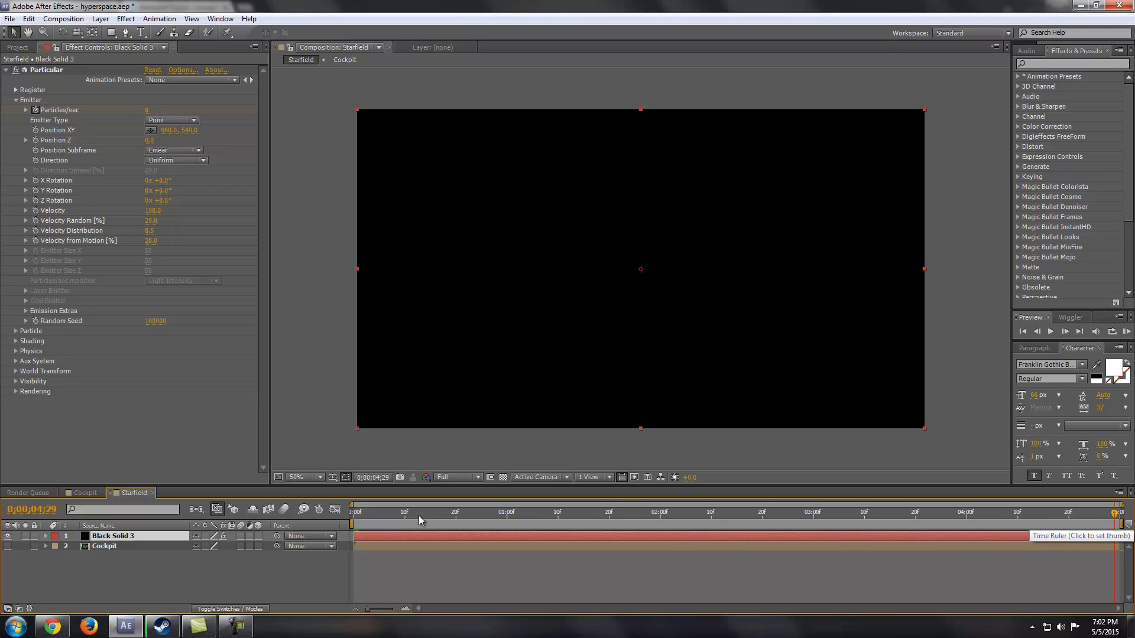
drag(419, 516, 353, 513)
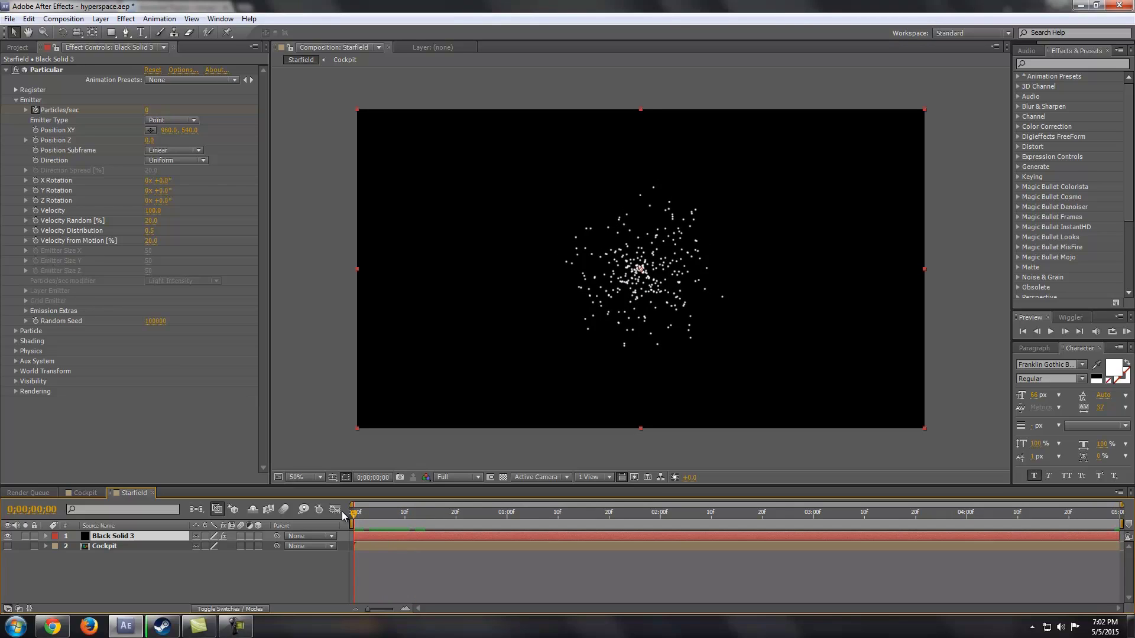
drag(352, 514, 679, 506)
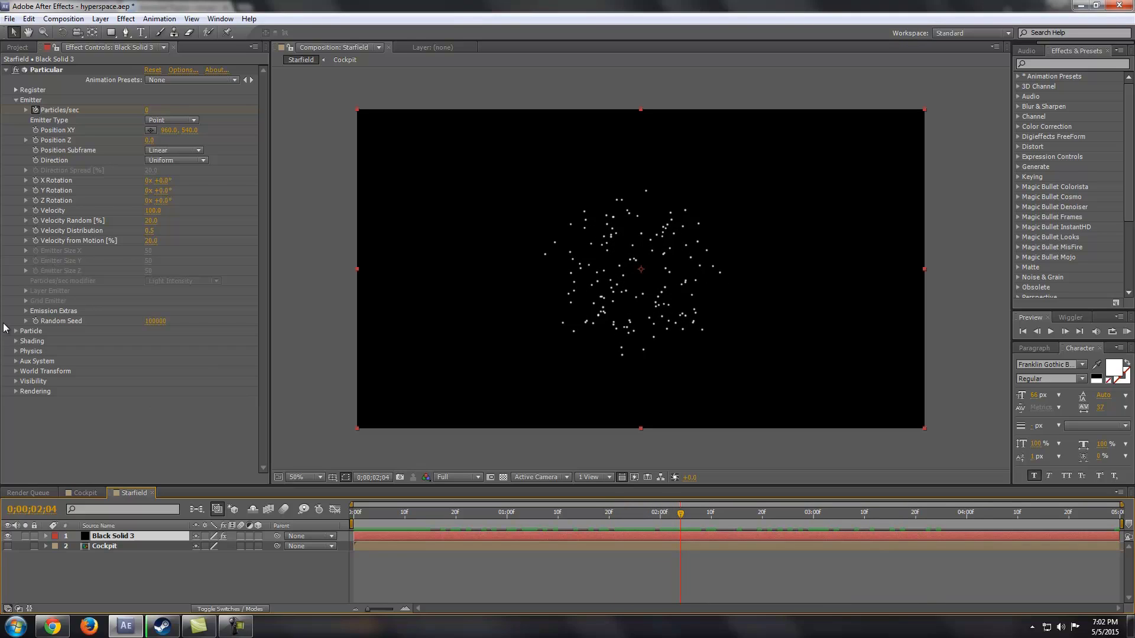
- Set Particle Life [sec] to 8.2 and scrub the timeline to check the spreading stars
click(16, 331)
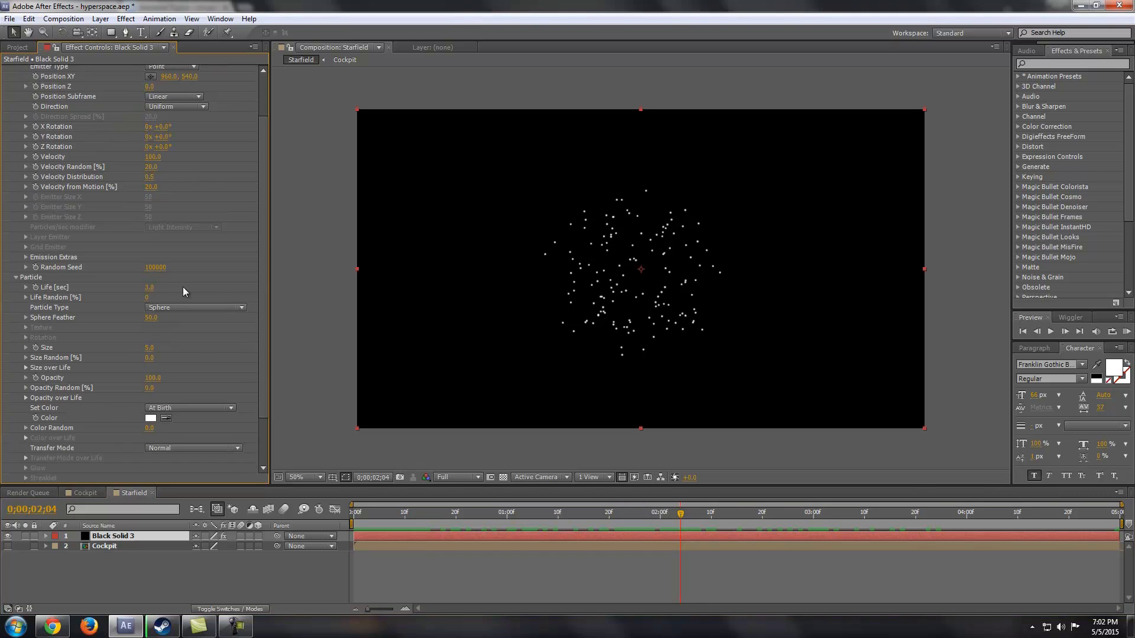
click(148, 289)
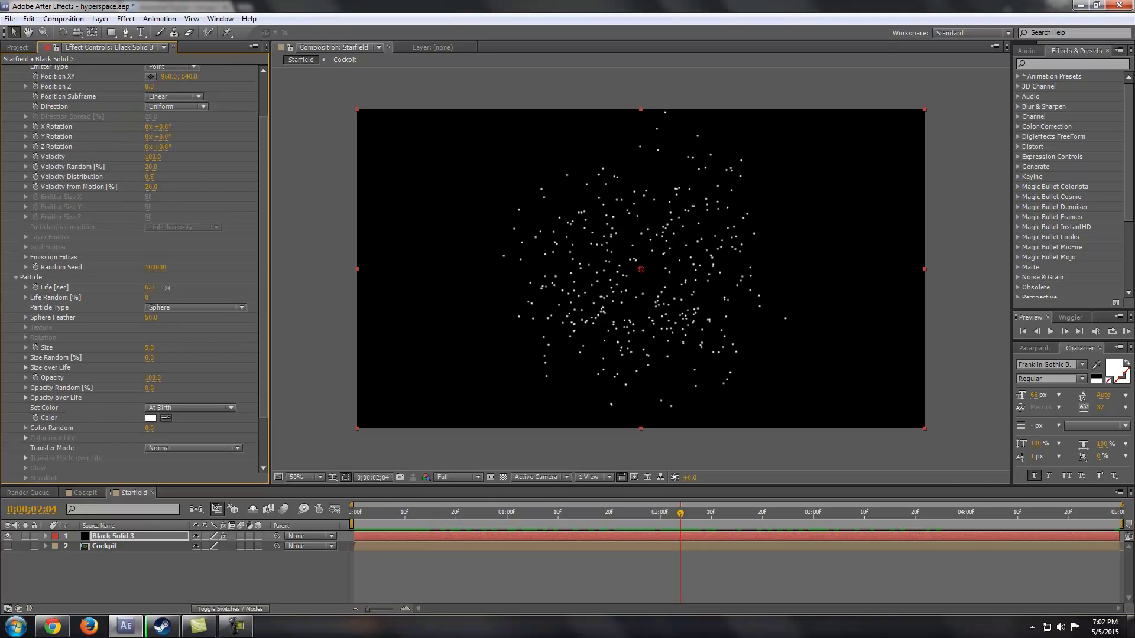
drag(176, 289, 186, 289)
click(904, 524)
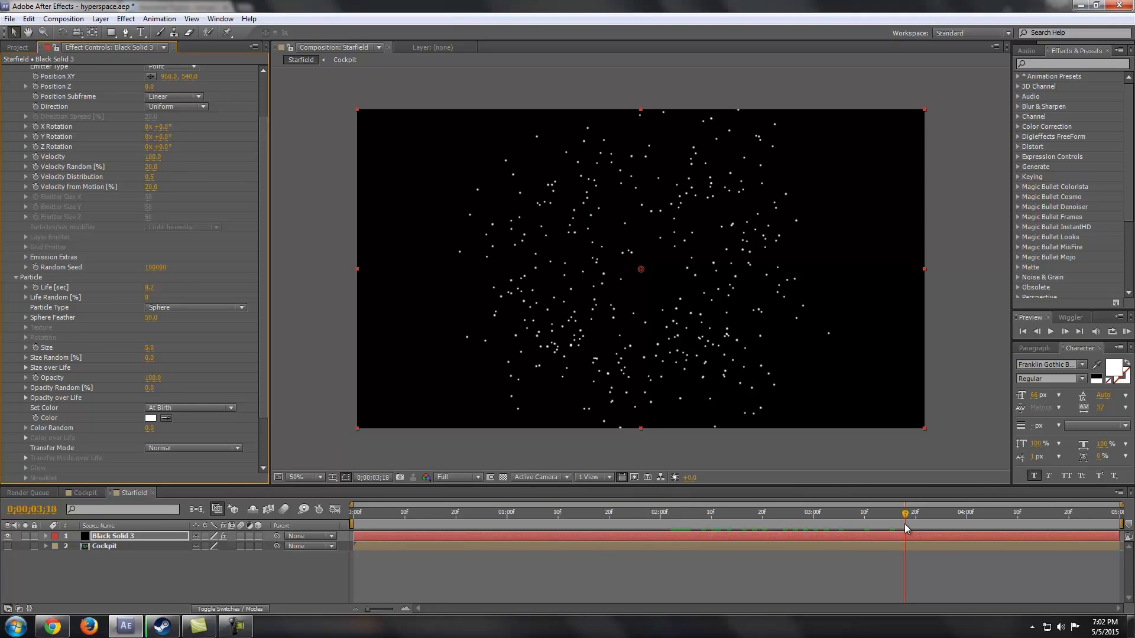
drag(908, 523, 1133, 515)
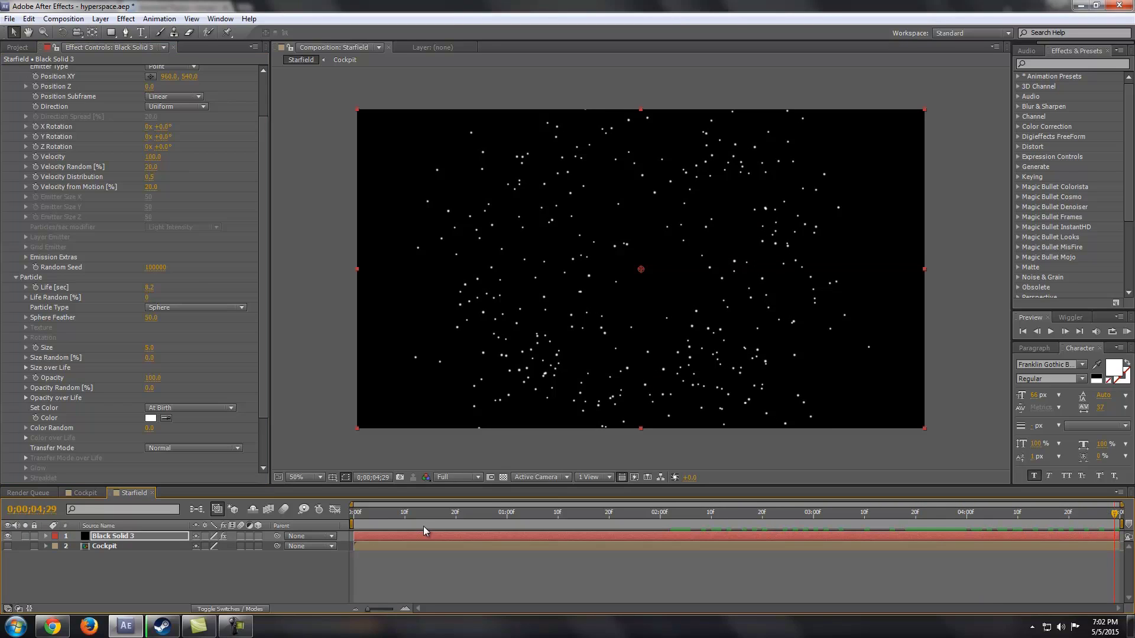
click(358, 516)
mouse_move(361, 518)
mouse_down()
mouse_move(425, 520)
mouse_move(340, 525)
mouse_up()
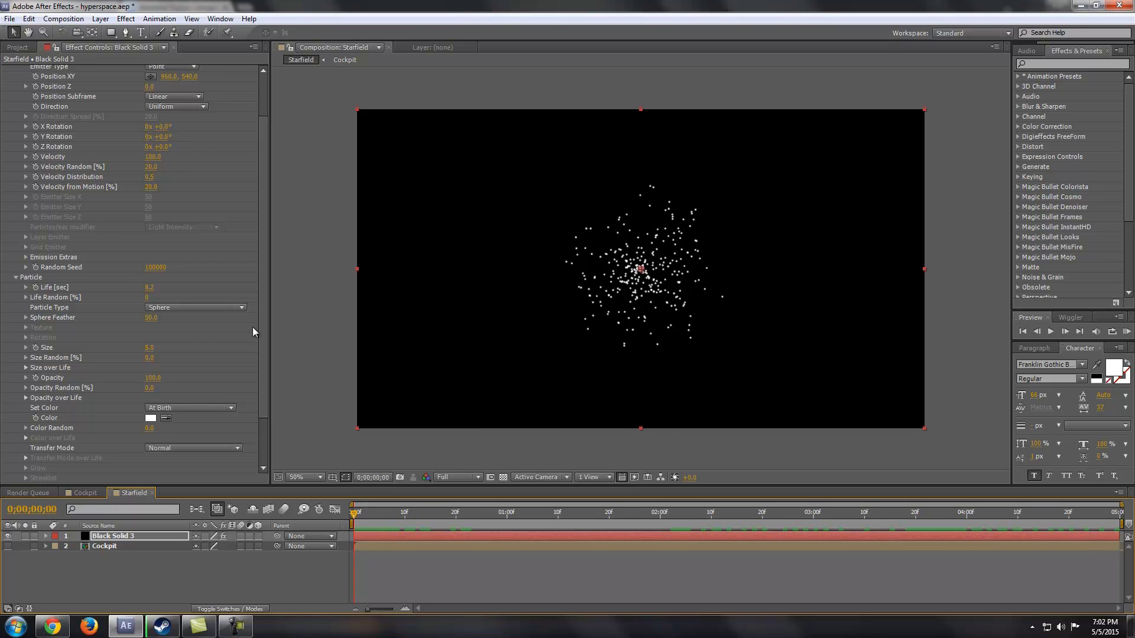
scroll(231, 319, up, 3)
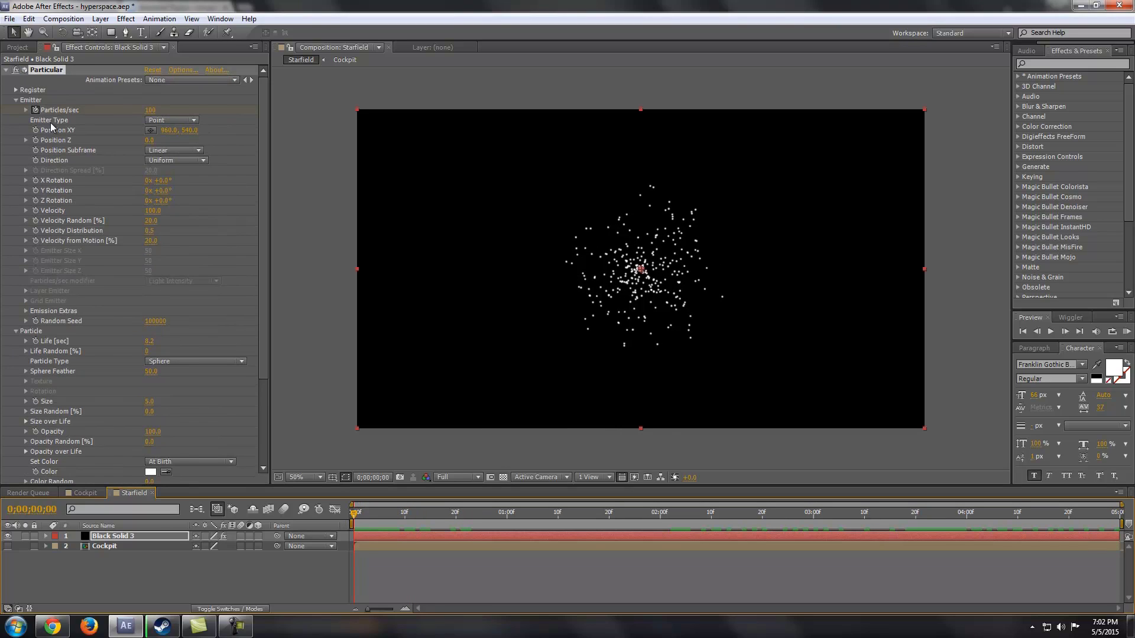
- Switch the emitter type to Box sized 1920 × 1080 and deepen its Z size
click(192, 120)
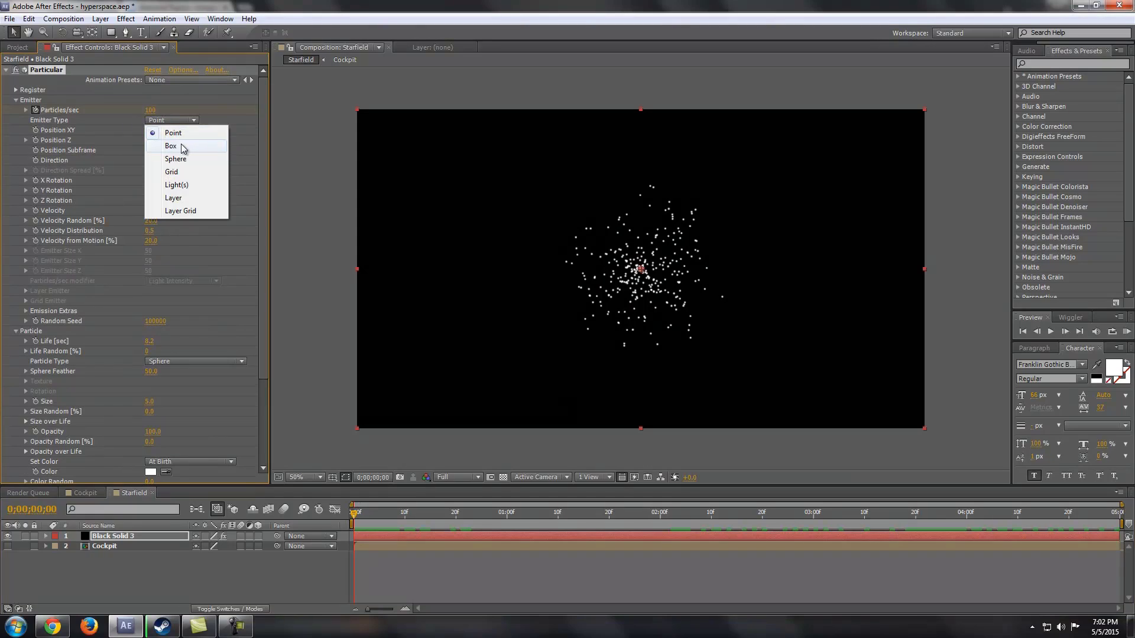
click(183, 148)
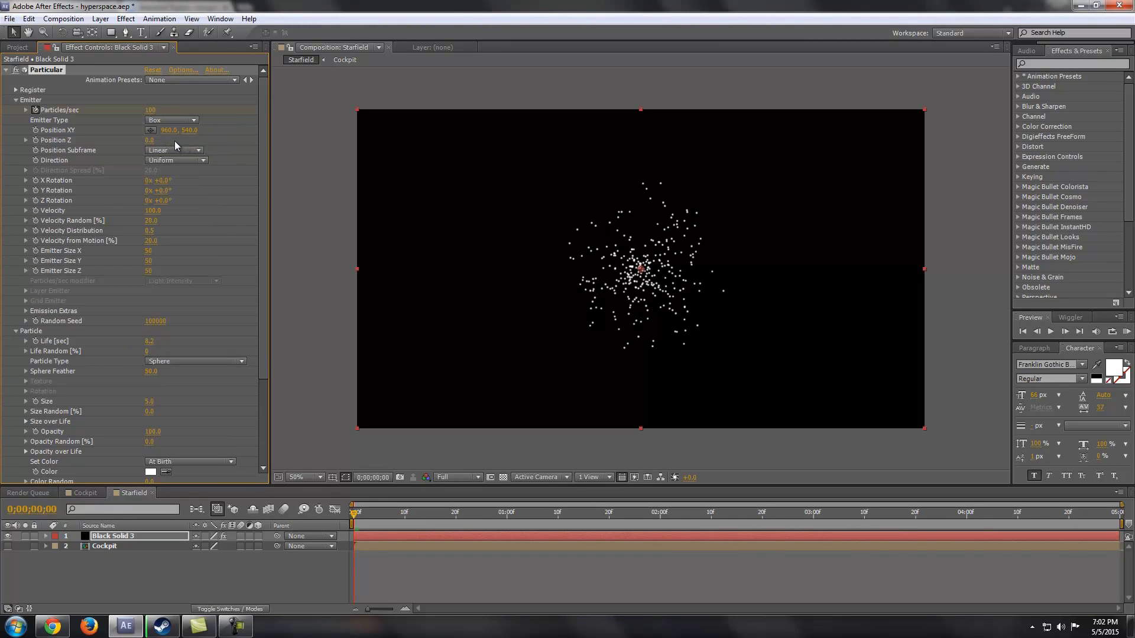
click(148, 251)
text(1920)
key(Tab)
text(1080)
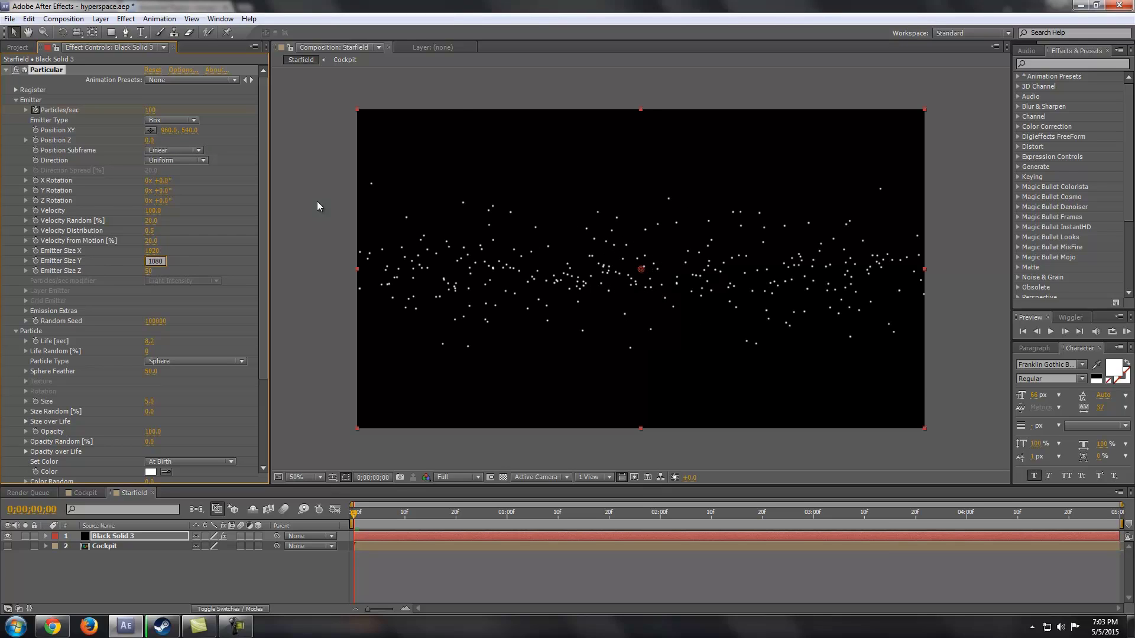
key(Tab)
text(211)
key(Return)
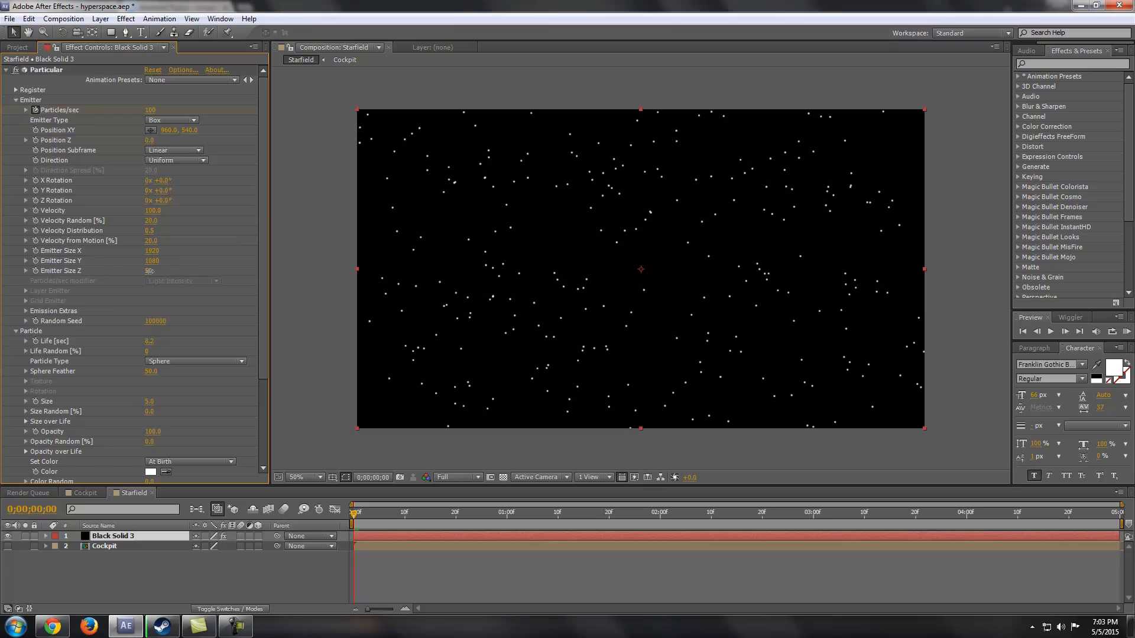
drag(240, 262, 350, 256)
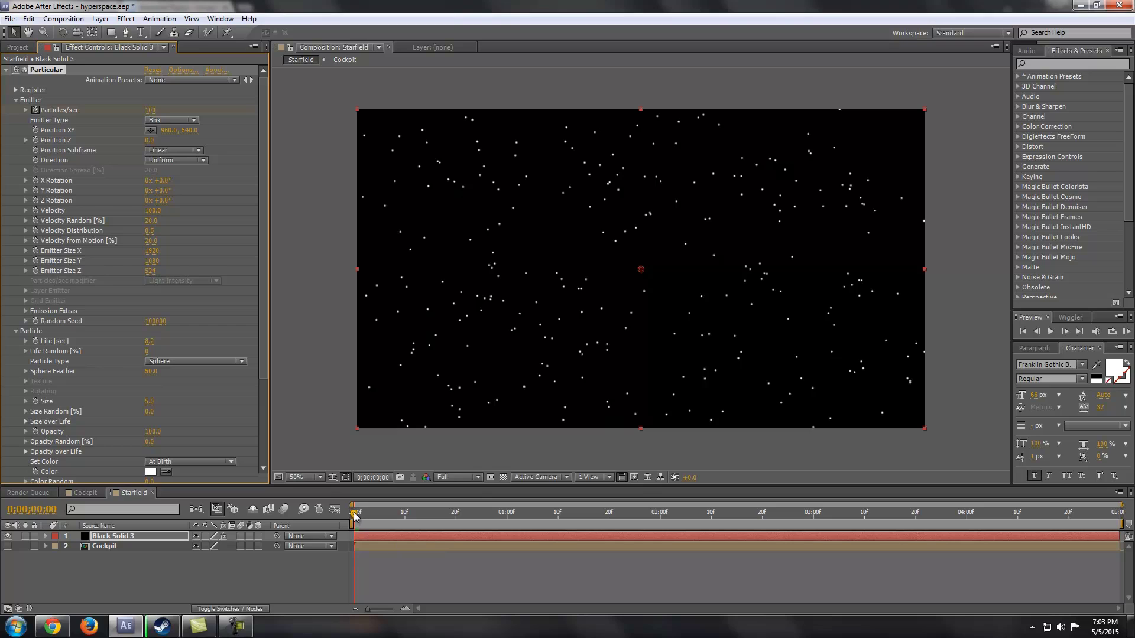
drag(353, 512, 619, 512)
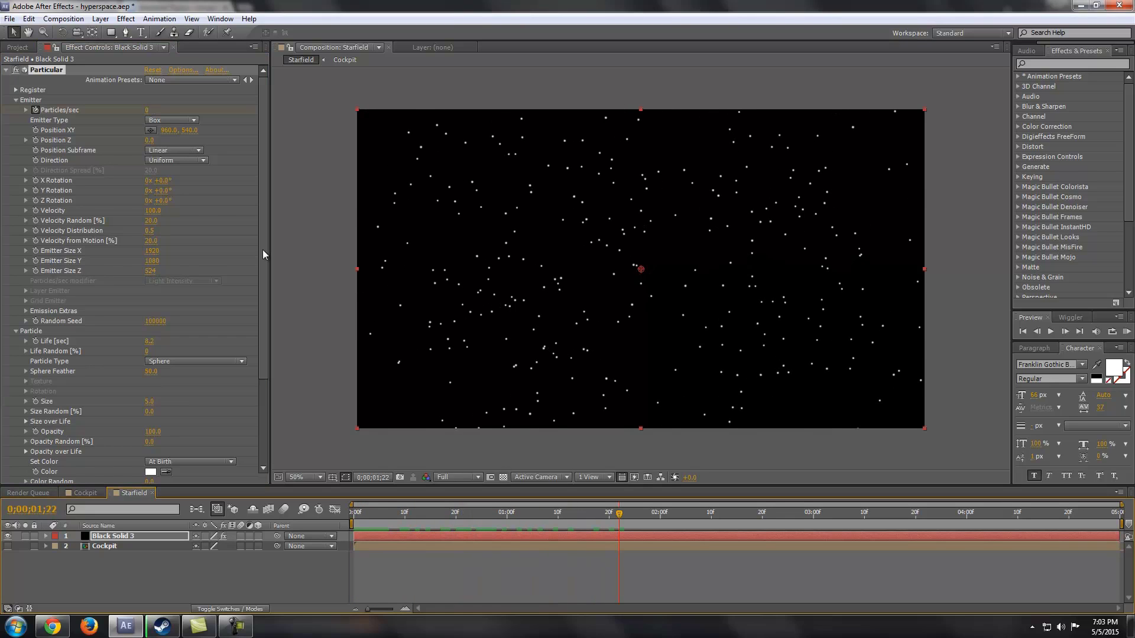
- Set emitter Velocity to 0, preview the still stars, and reveal the Particles/sec keyframes
click(154, 211)
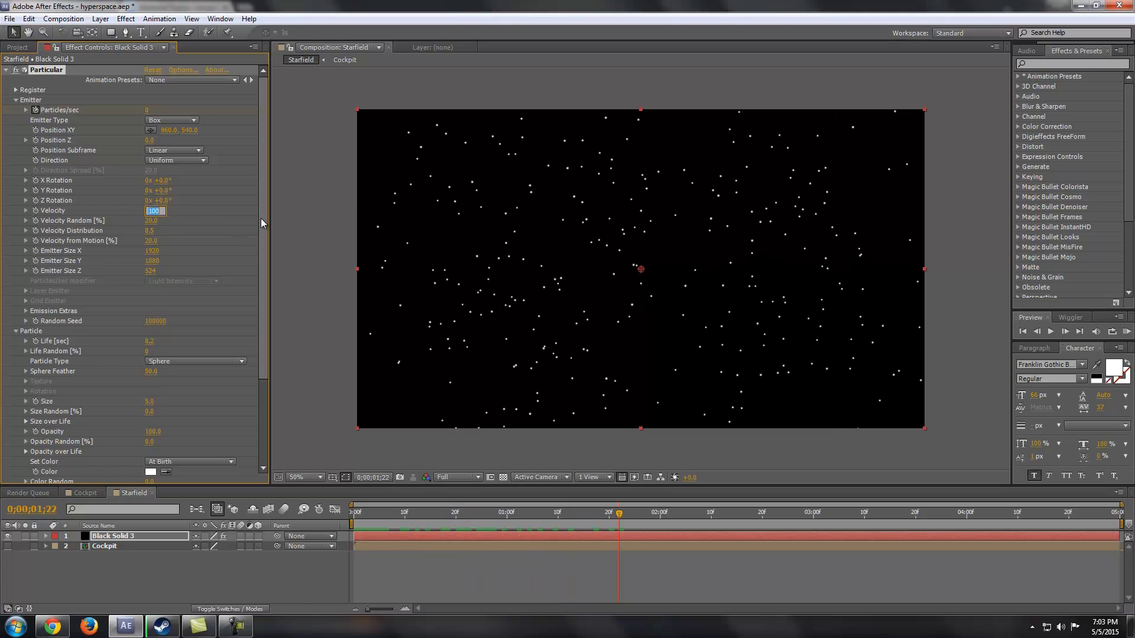
text(0)
key(Return)
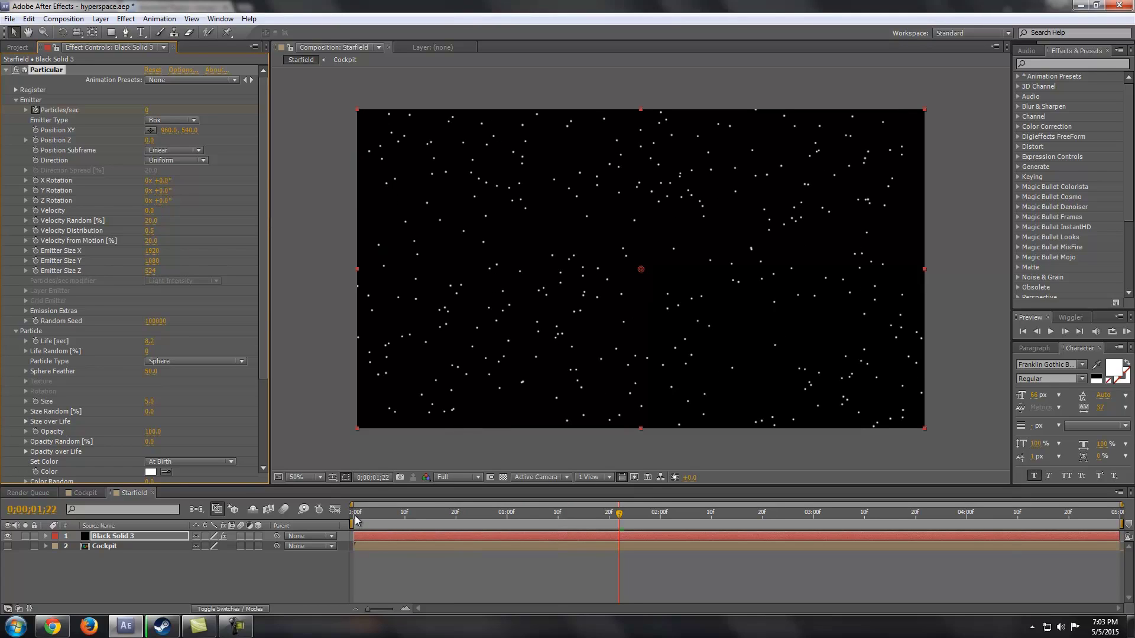
drag(355, 519, 502, 520)
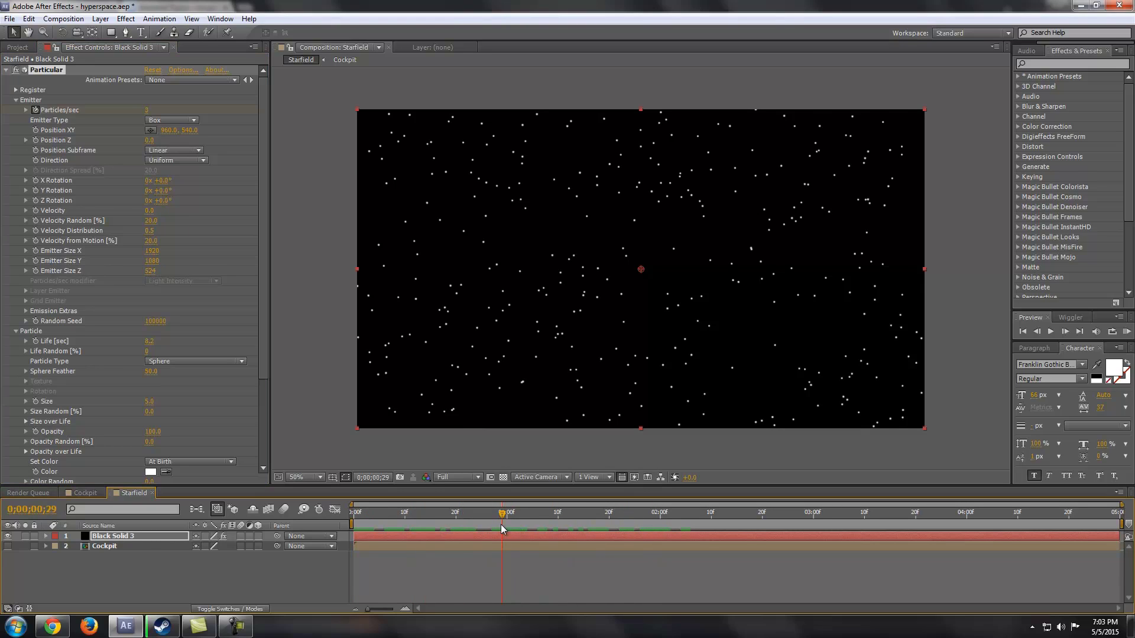
key(u)
click(380, 514)
- Trim the star layer at 1:00, slide it to frame 0, and extend it to the comp end
drag(391, 520, 507, 524)
key(alt+bracketleft)
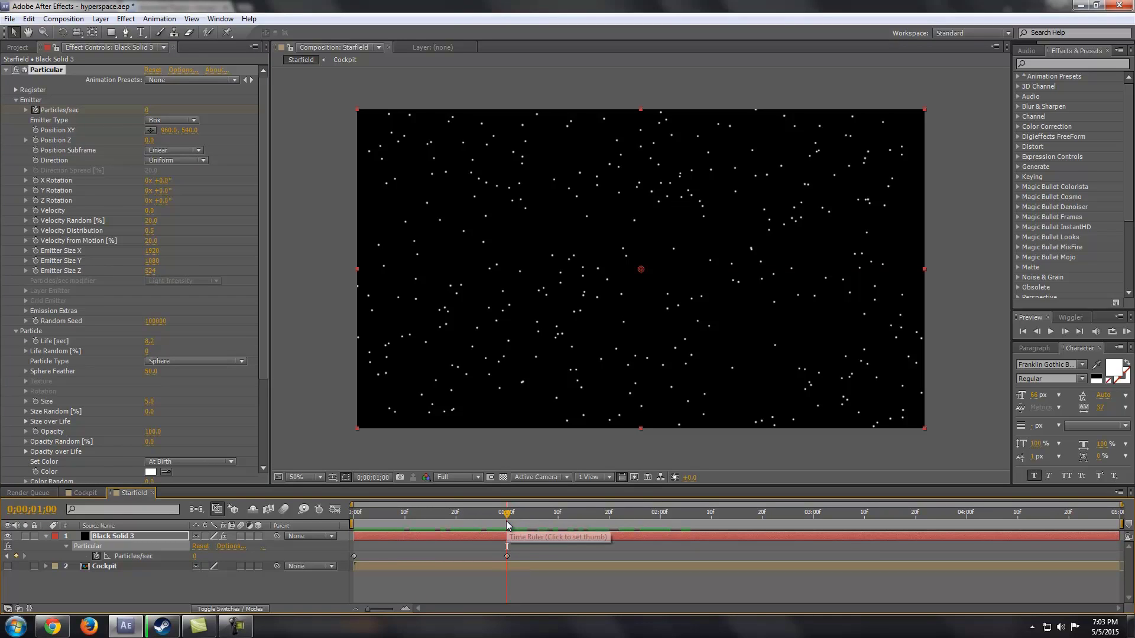
key(Home)
key(bracketleft)
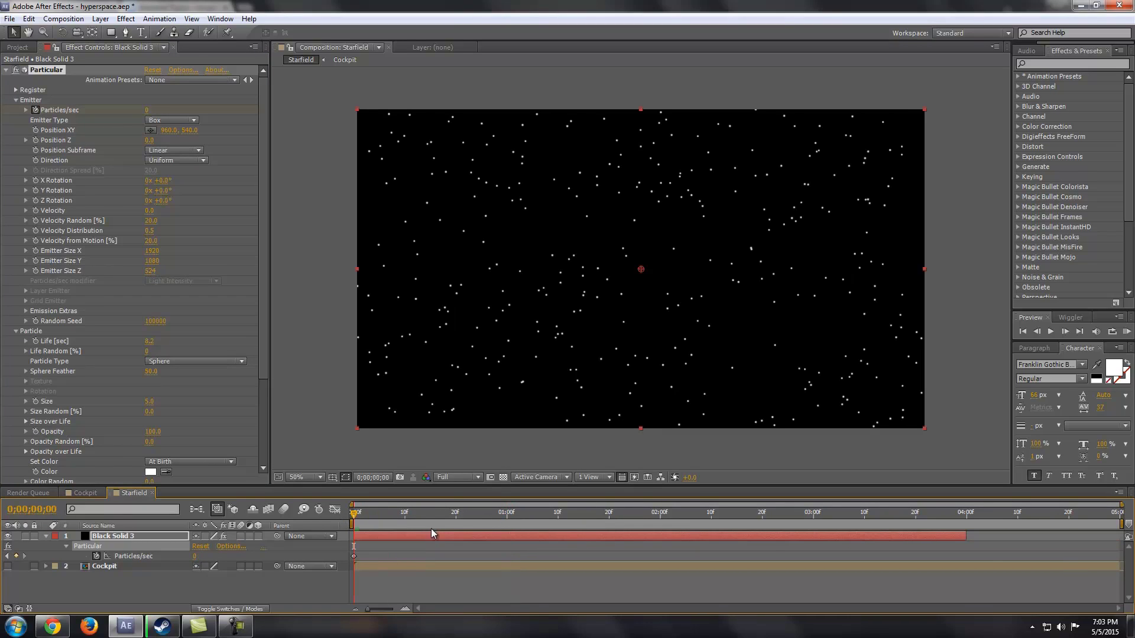
key(End)
key(alt+bracketright)
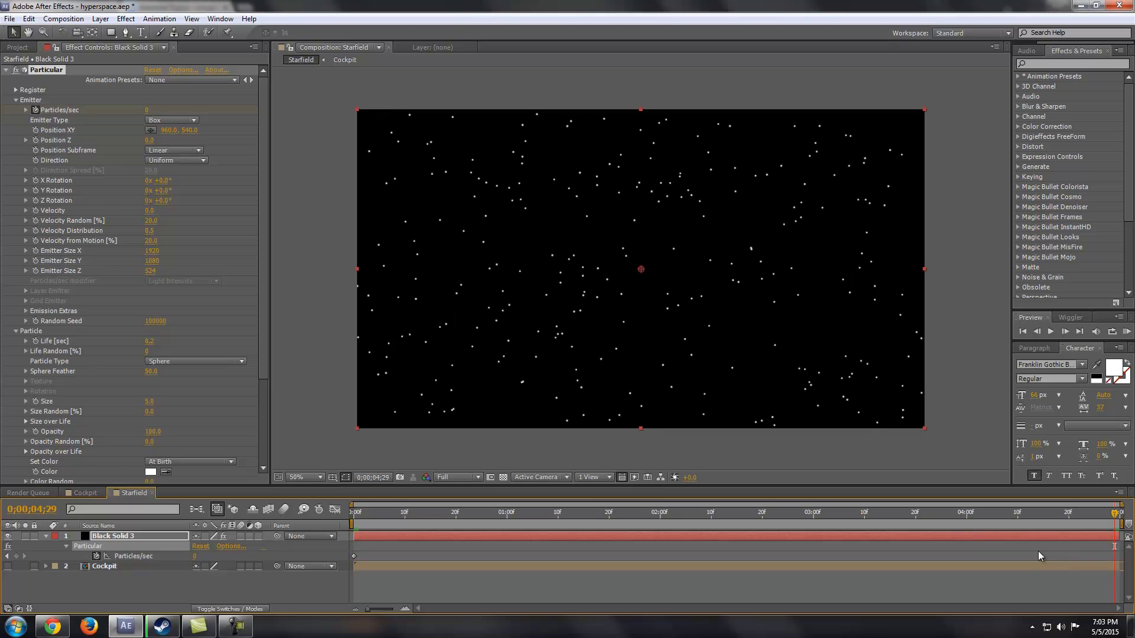
drag(361, 516, 1045, 530)
- Lengthen particle Life to 18.6 seconds and check the starfield at the comp end
drag(168, 341, 195, 342)
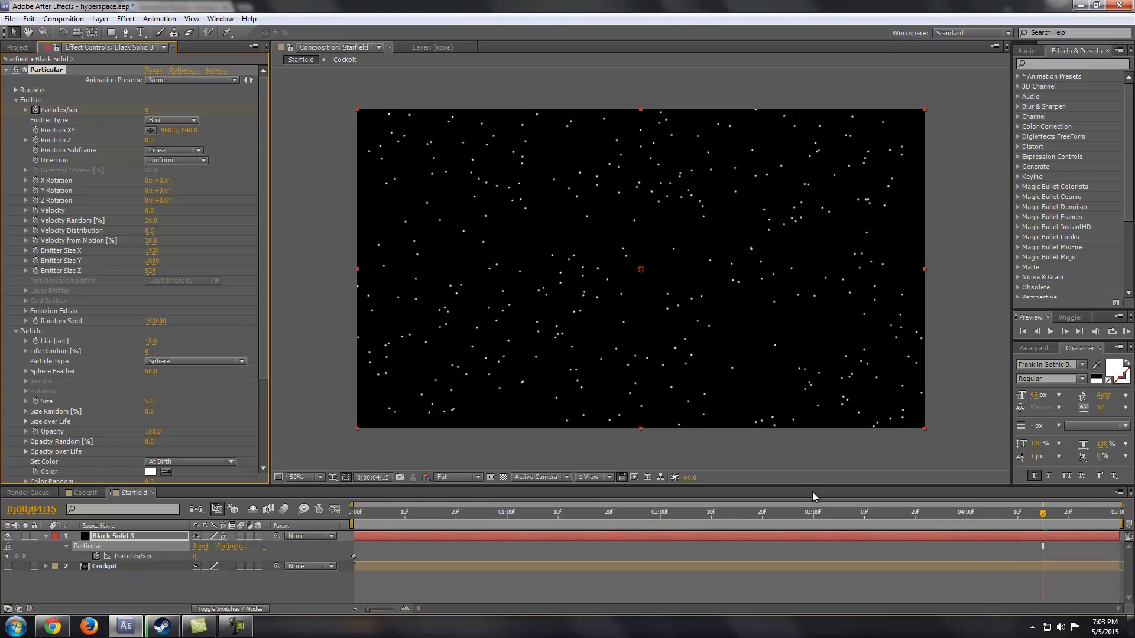
drag(1044, 520, 331, 510)
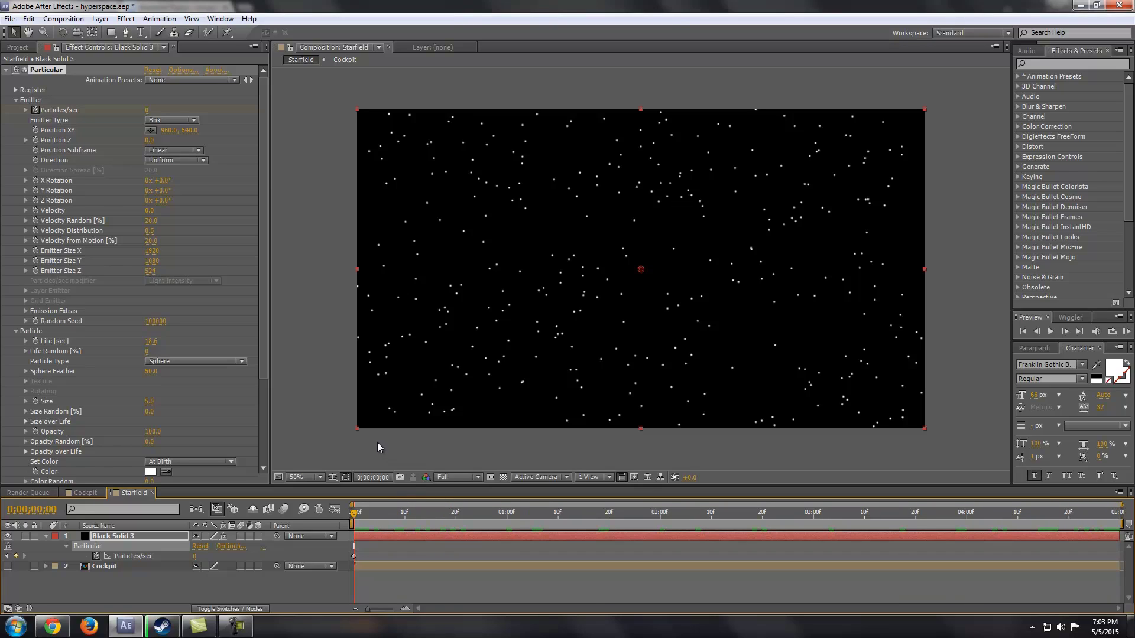
click(263, 173)
- Expand Particular's Physics > Air settings to reach Wind Z
drag(264, 174, 250, 275)
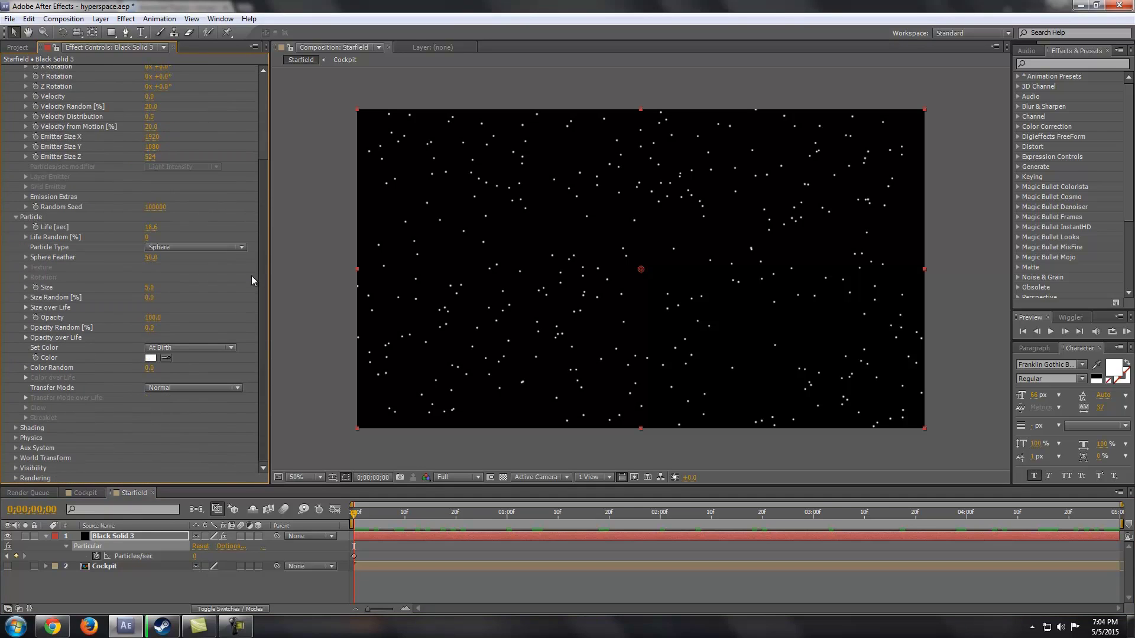
click(16, 439)
scroll(208, 391, down, 2)
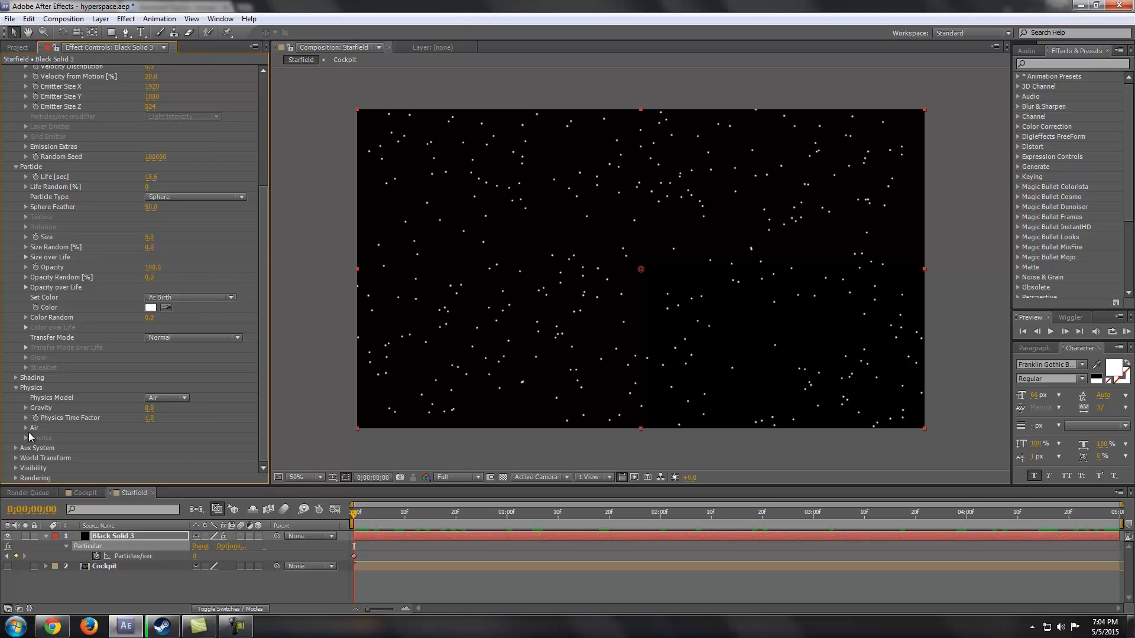
click(26, 428)
scroll(207, 370, down, 4)
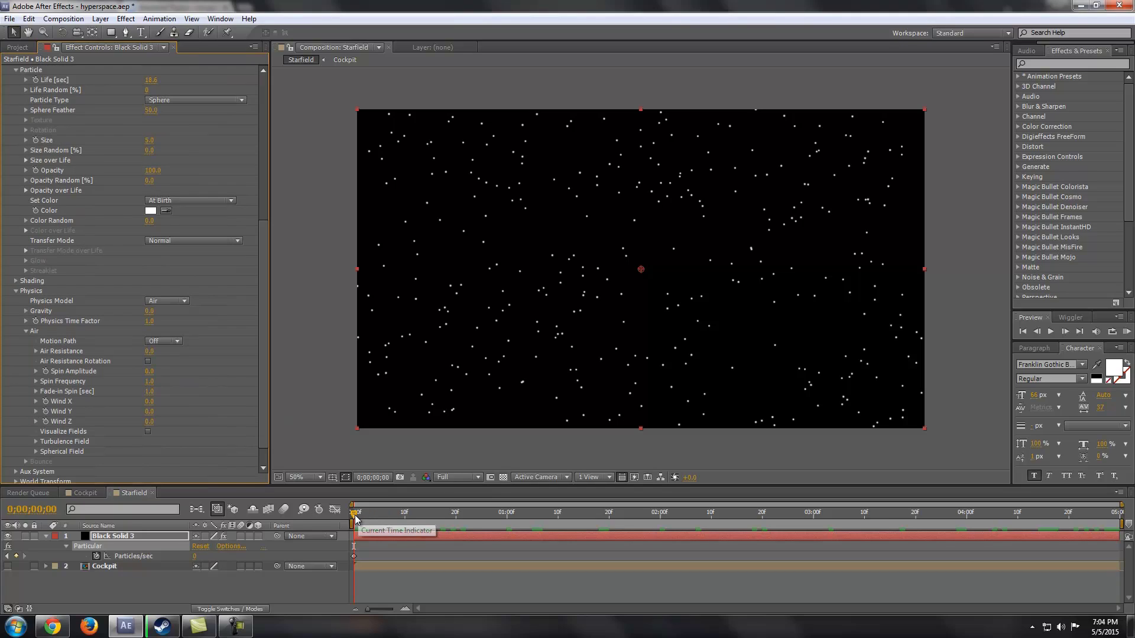
- Keyframe Wind Z at 0 at one second and -5325 at two seconds
drag(356, 519, 511, 527)
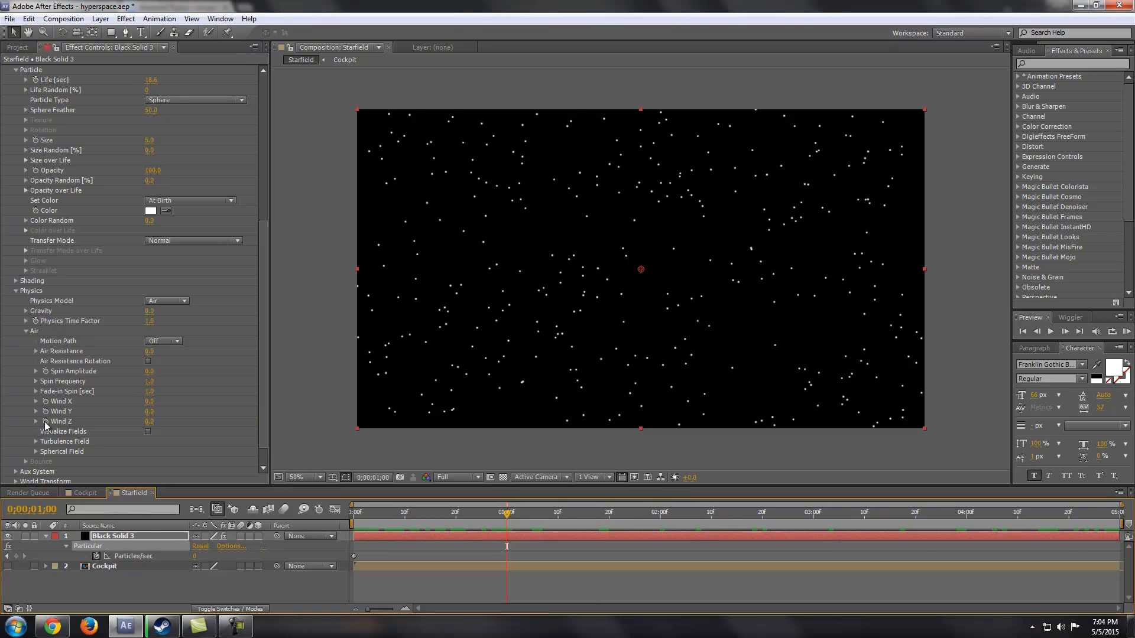
click(46, 422)
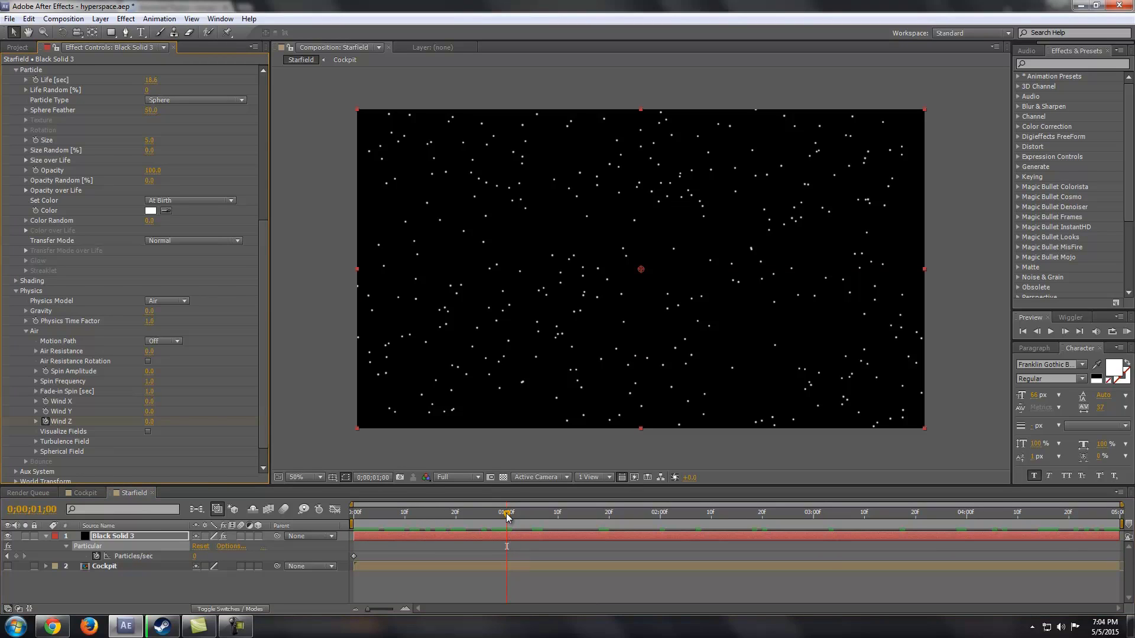
drag(506, 513, 517, 519)
drag(659, 539, 660, 539)
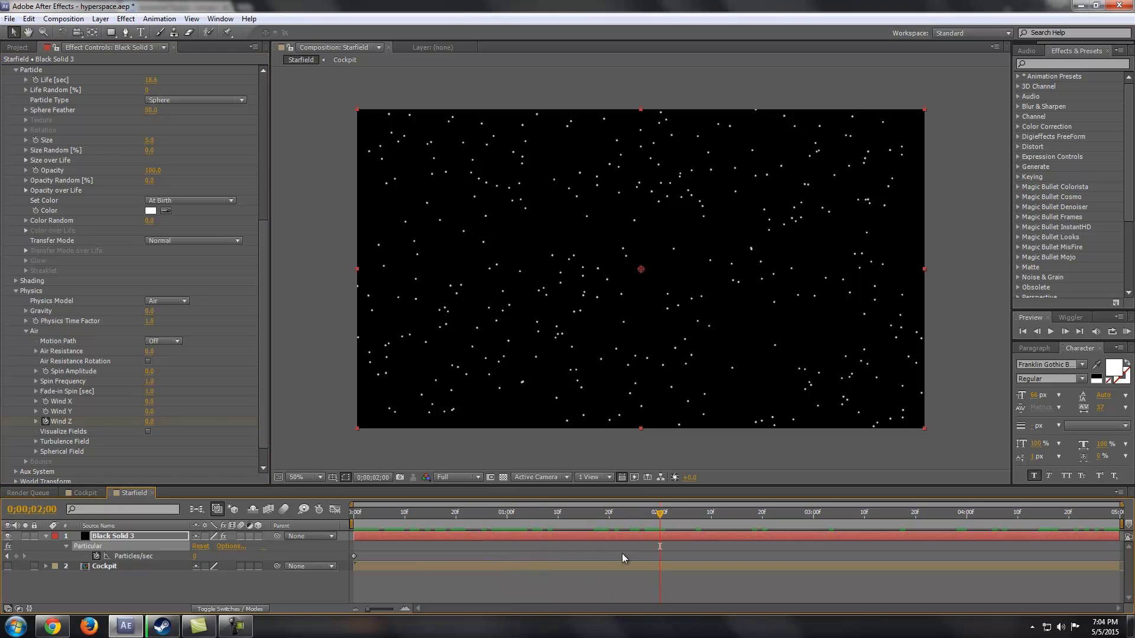
drag(148, 422, 53, 412)
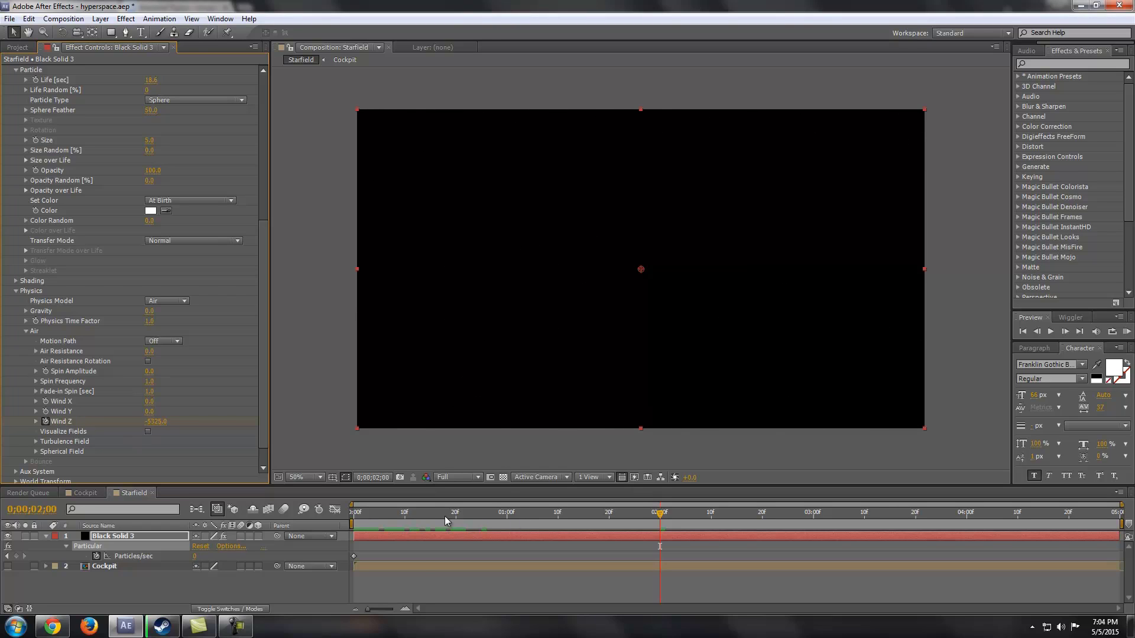
click(426, 513)
- Scrub from the start to two seconds to preview the stars rushing past
drag(353, 514, 473, 524)
drag(522, 525, 564, 519)
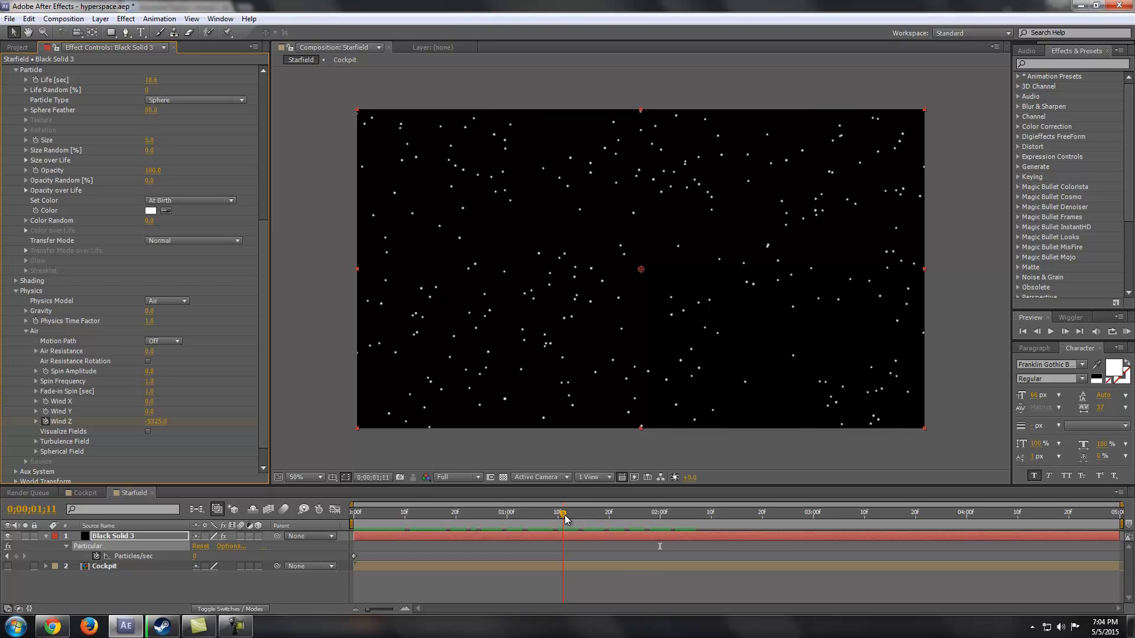
drag(565, 519, 505, 524)
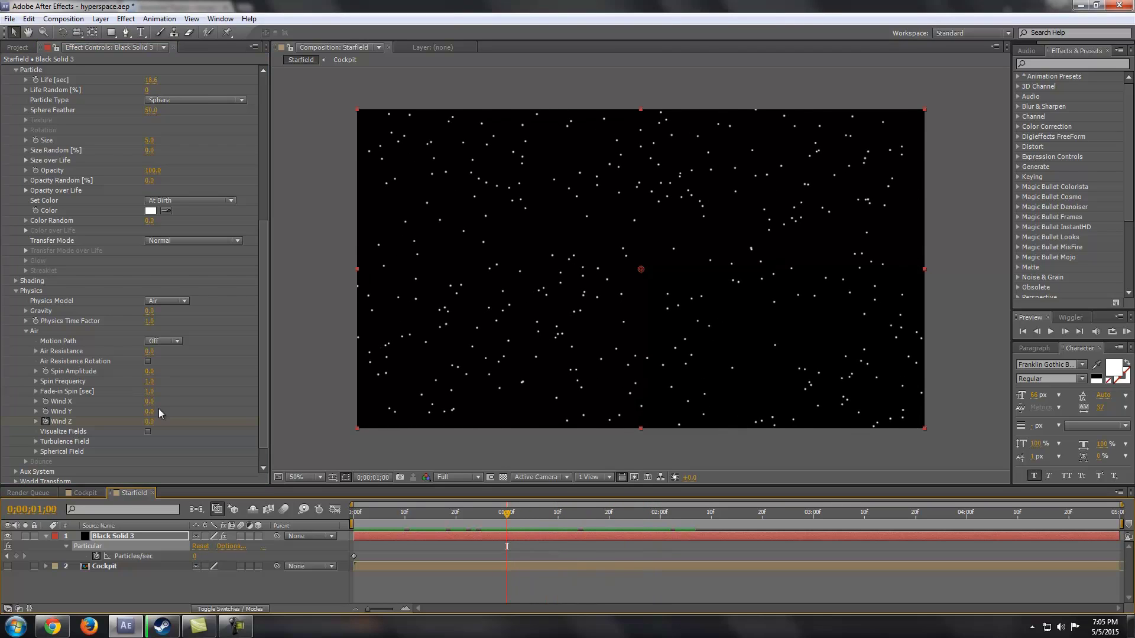
scroll(178, 364, down, 2)
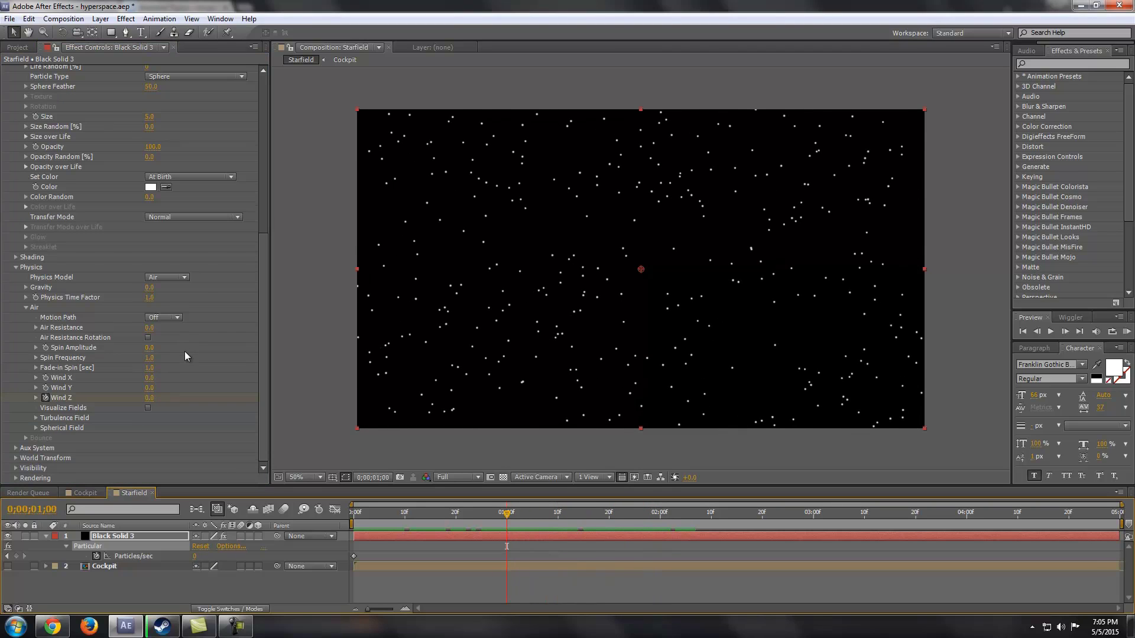
- Set Aux System Emit to Continuously and scrub to preview the trails
click(16, 448)
scroll(174, 389, down, 8)
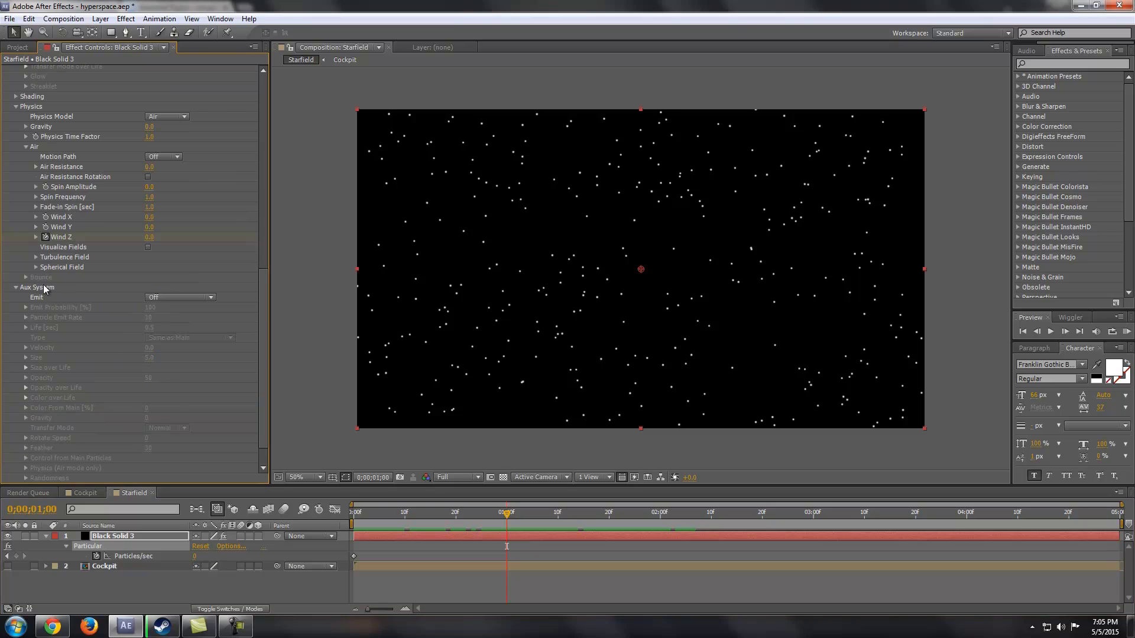
click(194, 296)
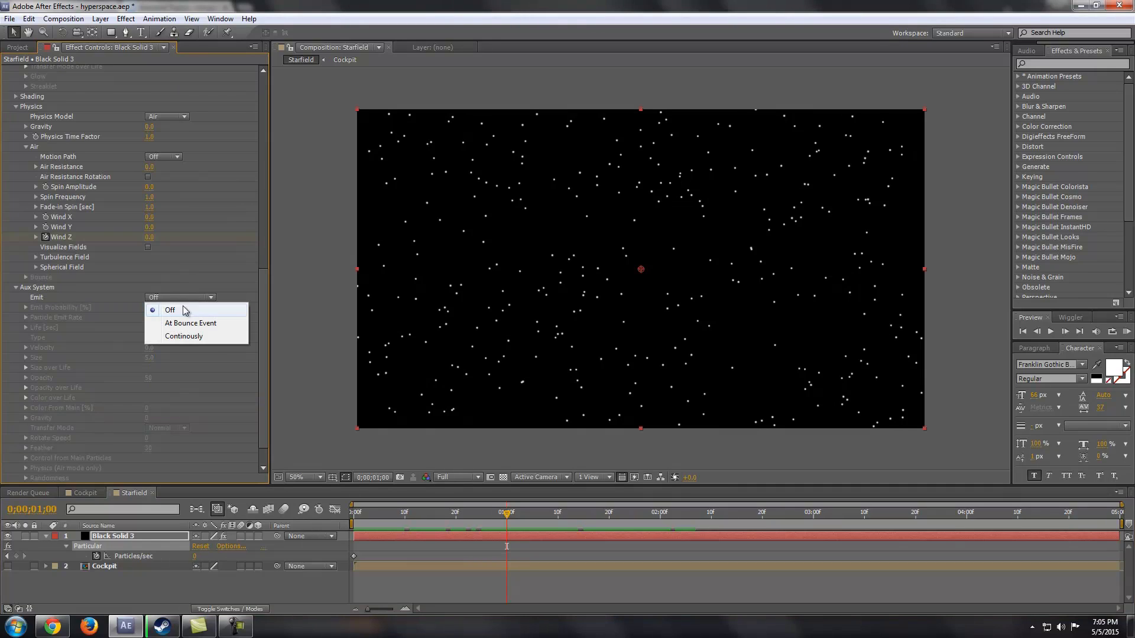
click(185, 336)
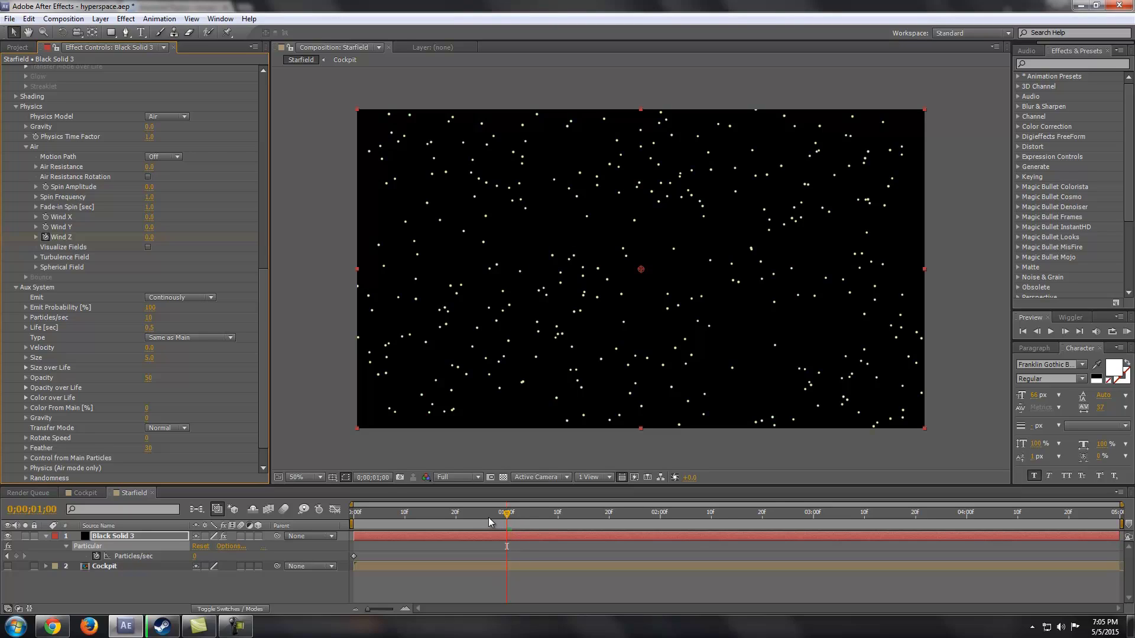
mouse_move(503, 523)
mouse_down()
mouse_move(363, 525)
mouse_move(663, 525)
mouse_up()
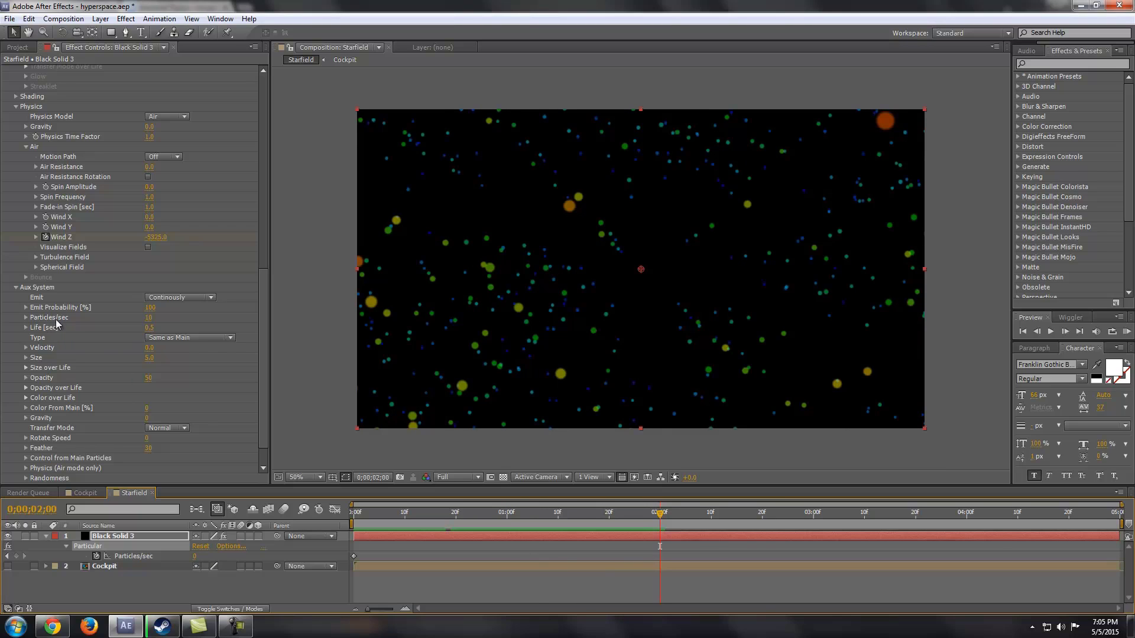
- Raise Aux System Particles/sec to 594 and preview the streaks around one second
drag(149, 318, 489, 309)
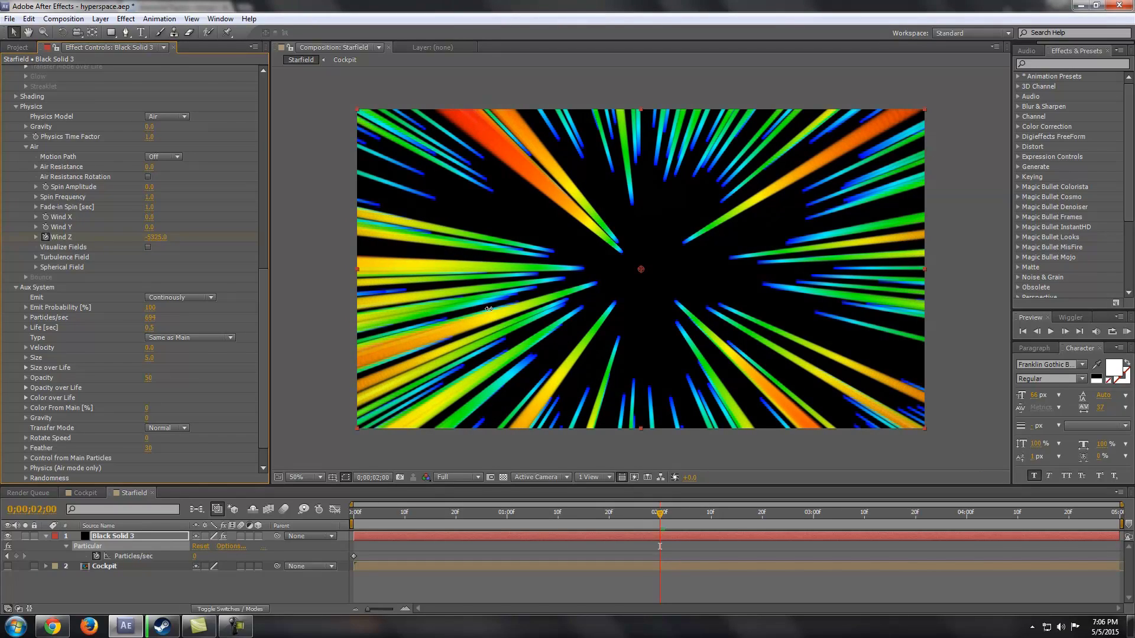
drag(505, 514, 614, 519)
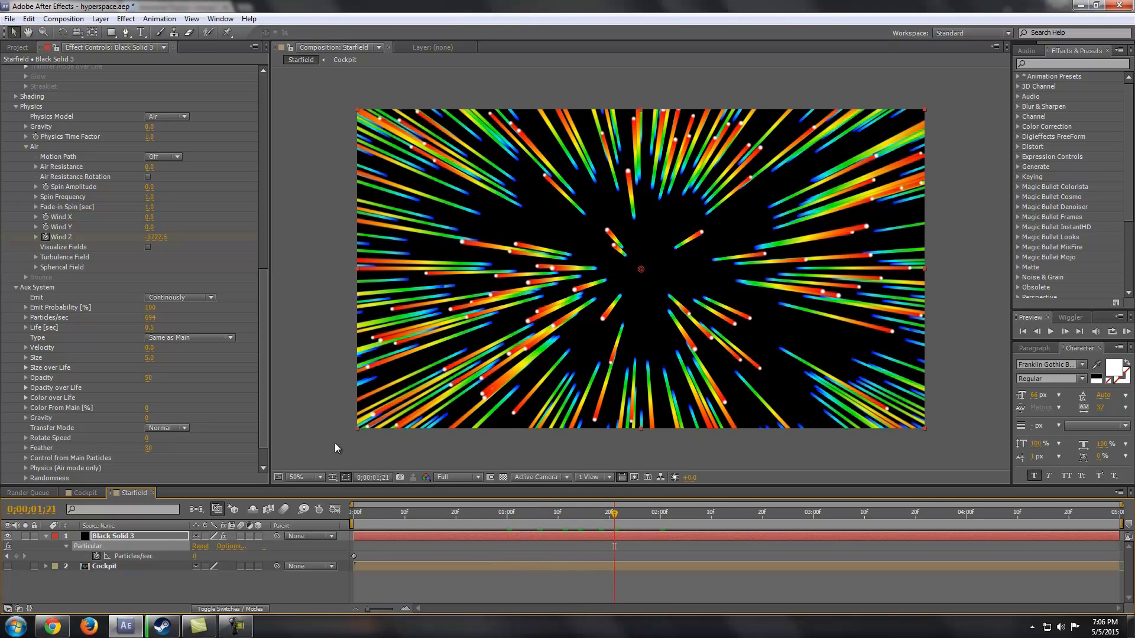
- Make Aux Color over Life pure white by removing the preset's black stop, then play a preview
click(26, 398)
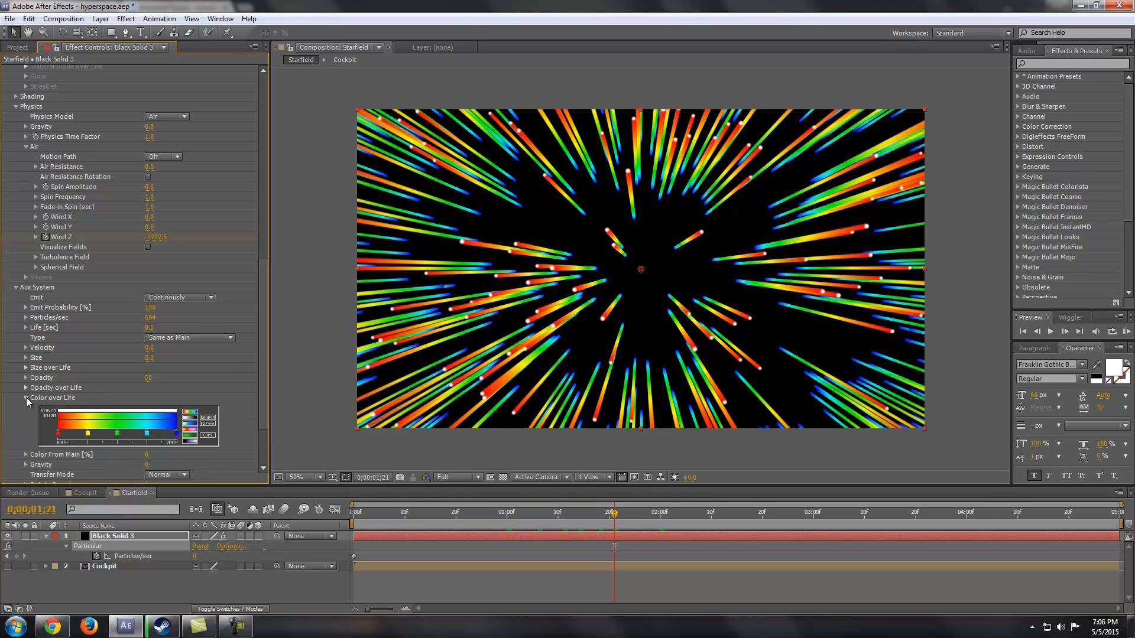
click(189, 420)
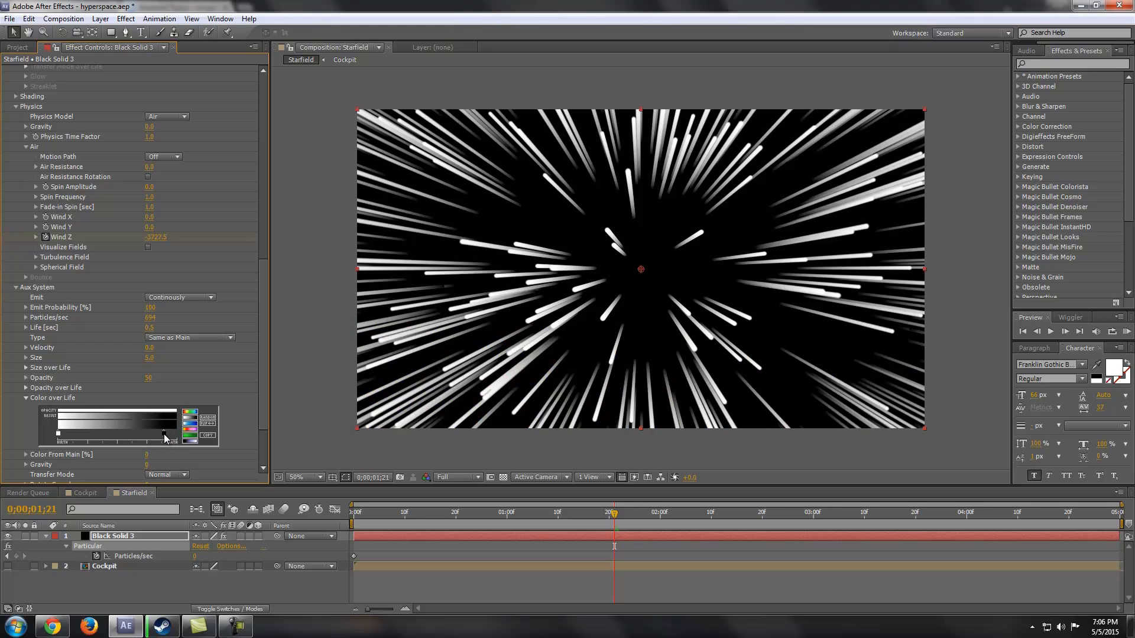
drag(169, 438, 170, 461)
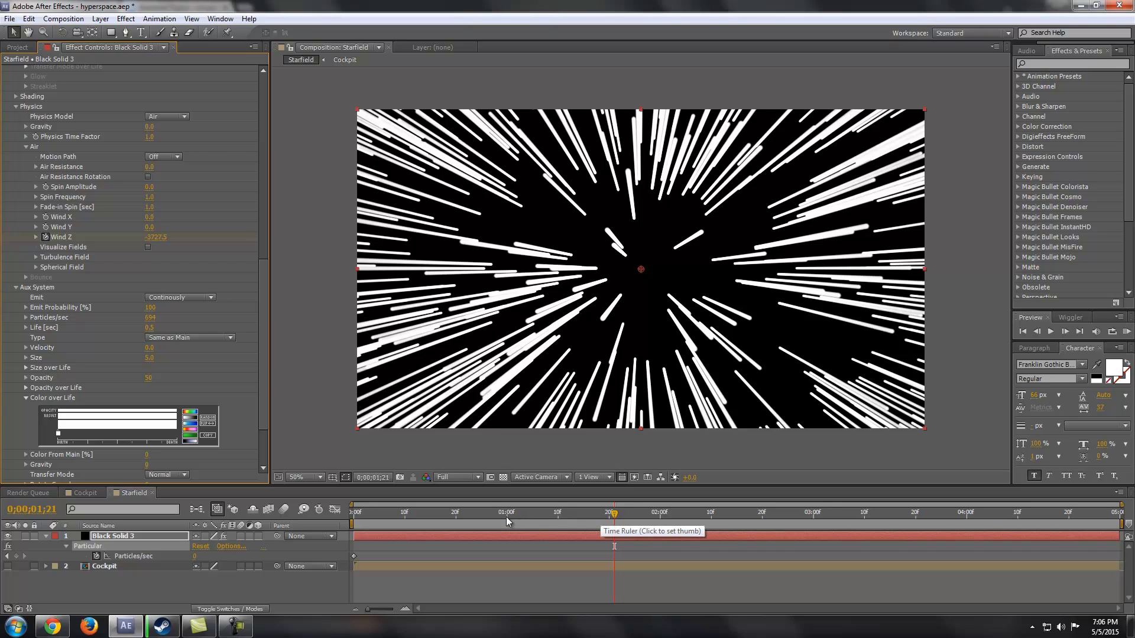
mouse_move(506, 517)
mouse_down()
mouse_move(520, 520)
mouse_move(507, 518)
mouse_up()
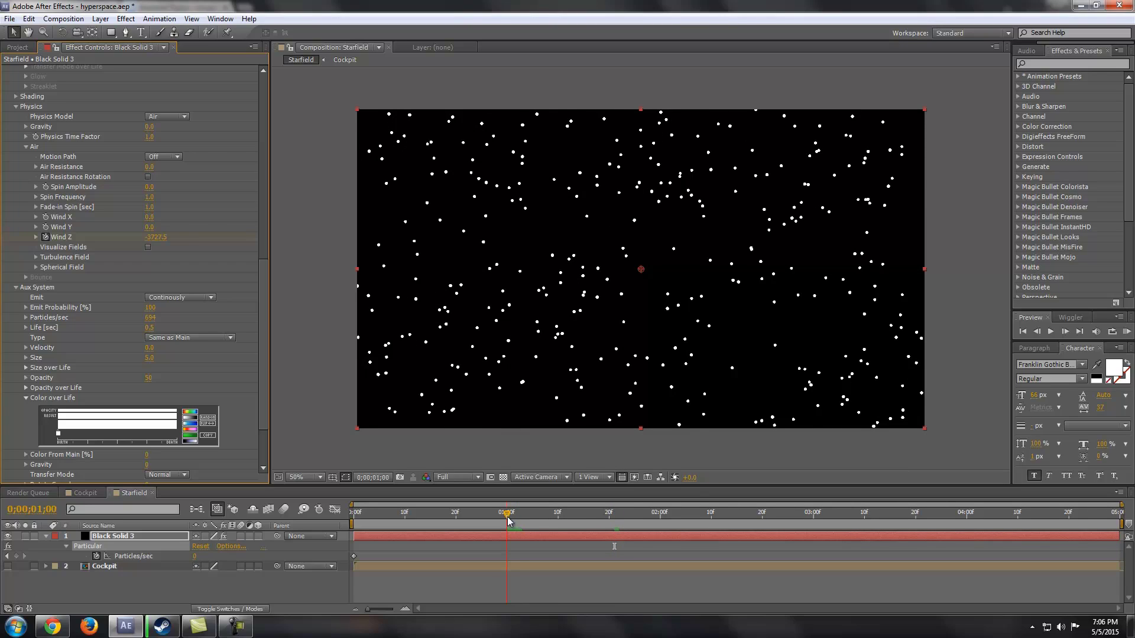
key(space)
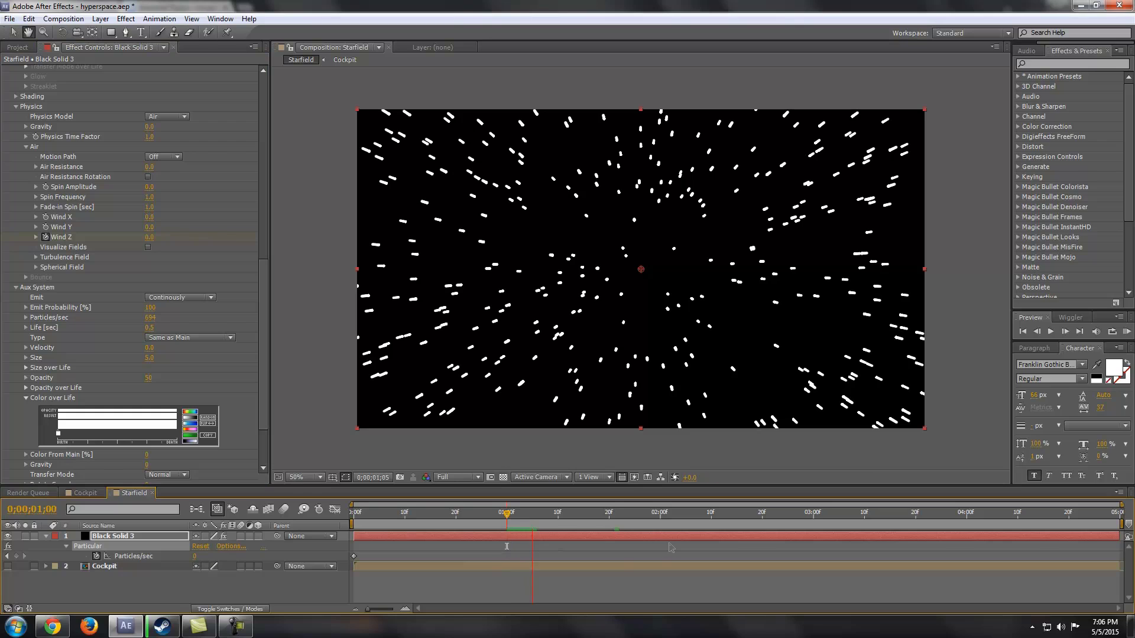